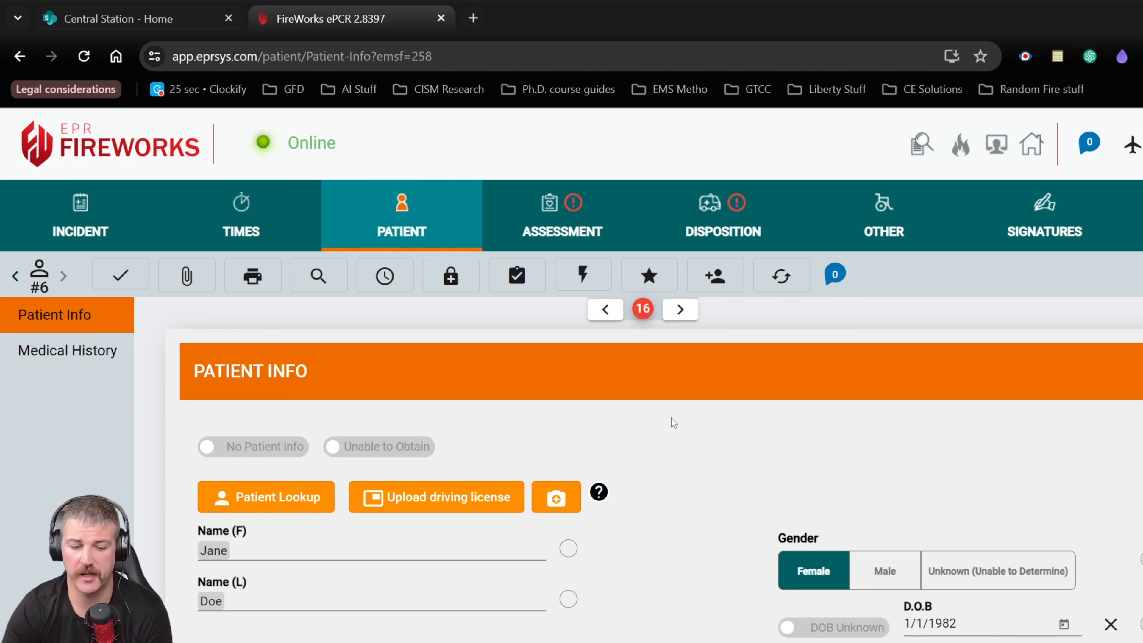
Review the patient's demographic and address fields, and the medical history from pregnancy and body weight through barriers and allergies.
scroll(672, 419, down, 4)
scroll(680, 430, down, 2)
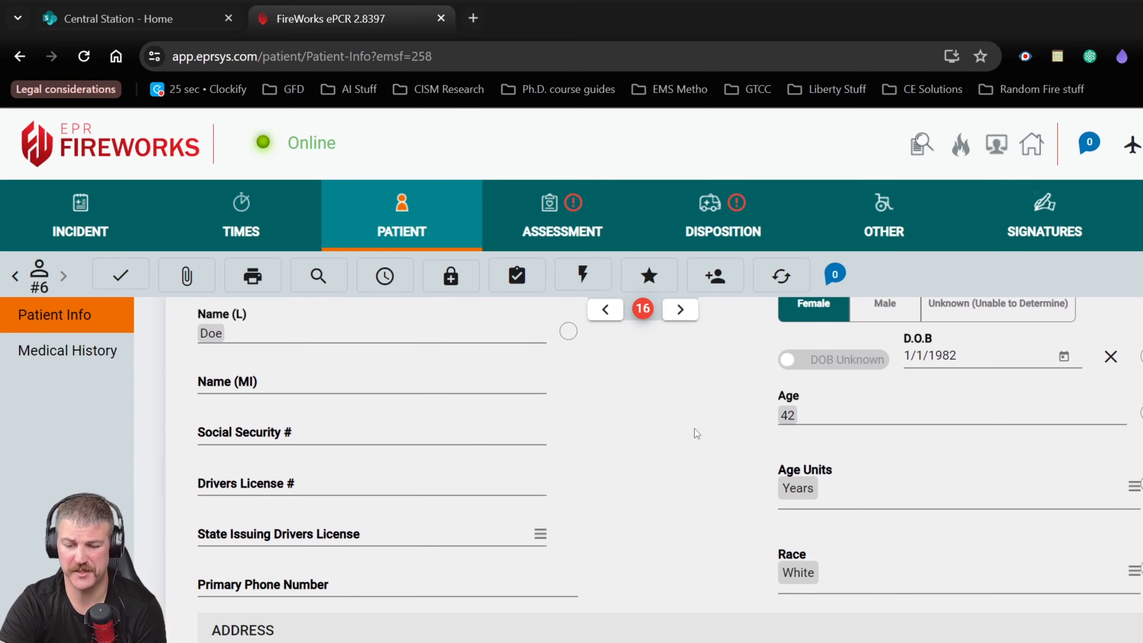
scroll(693, 437, up, 2)
scroll(684, 490, down, 2)
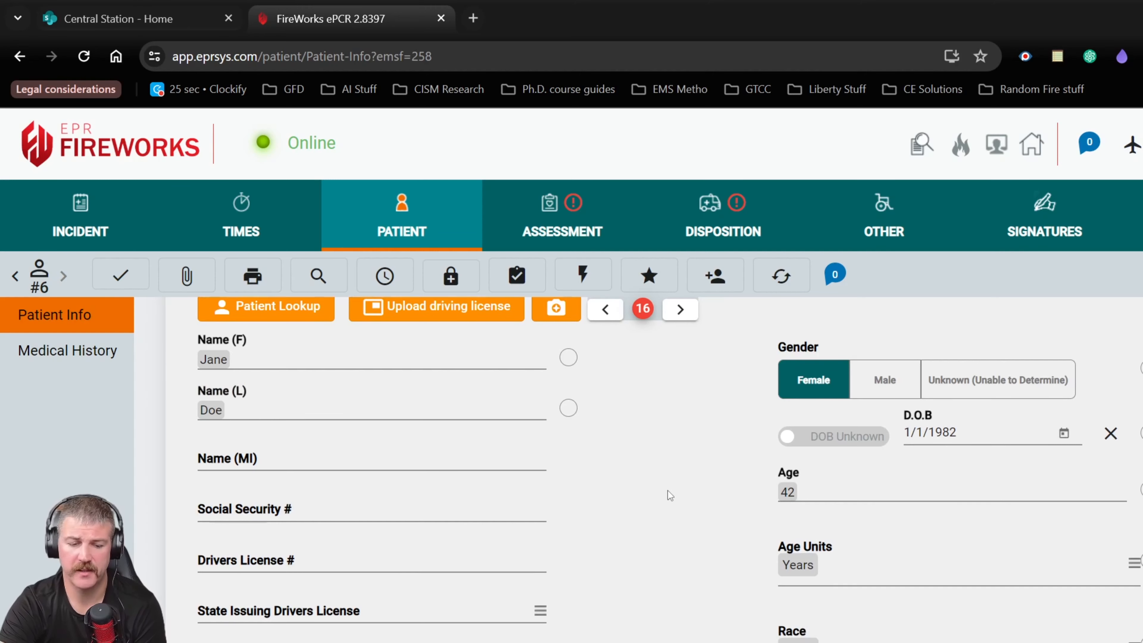
scroll(755, 516, down, 10)
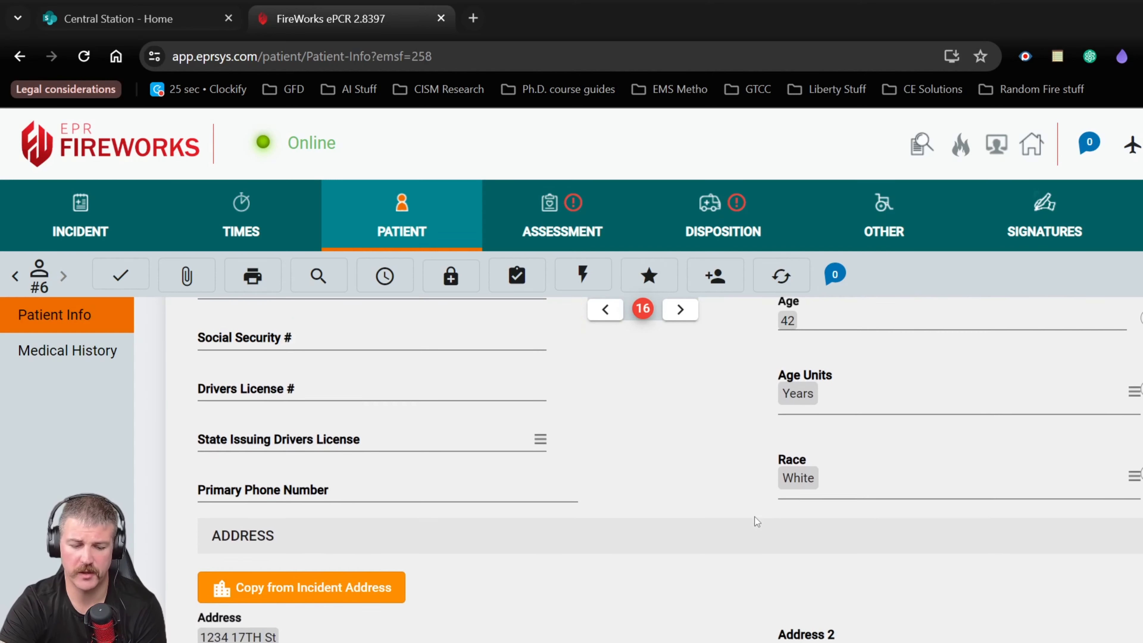
click(47, 352)
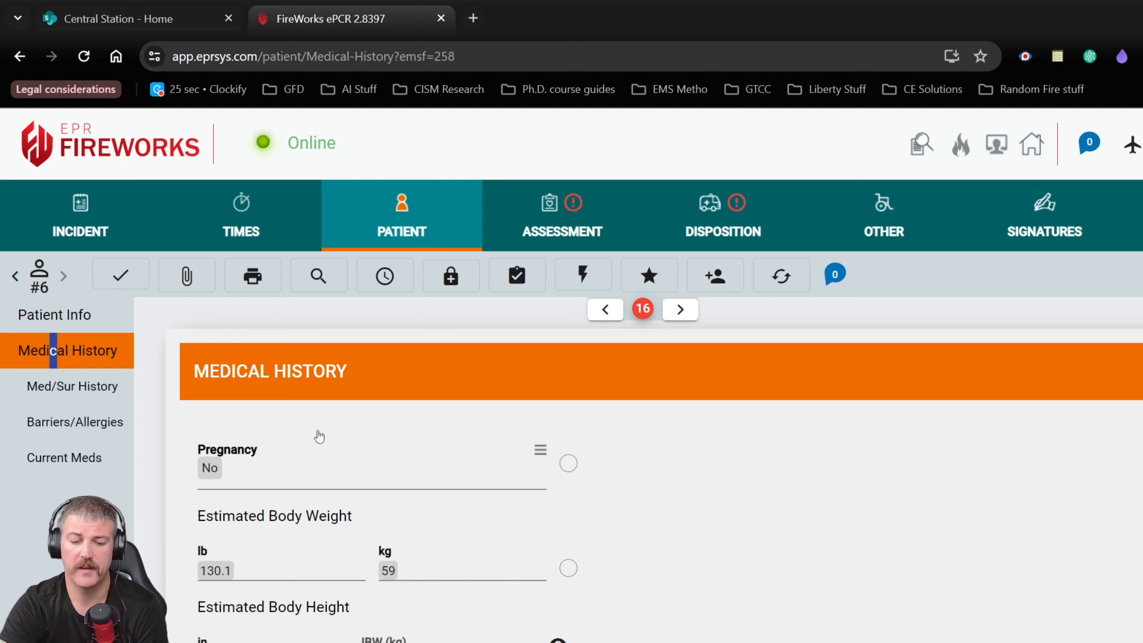
scroll(779, 508, down, 2)
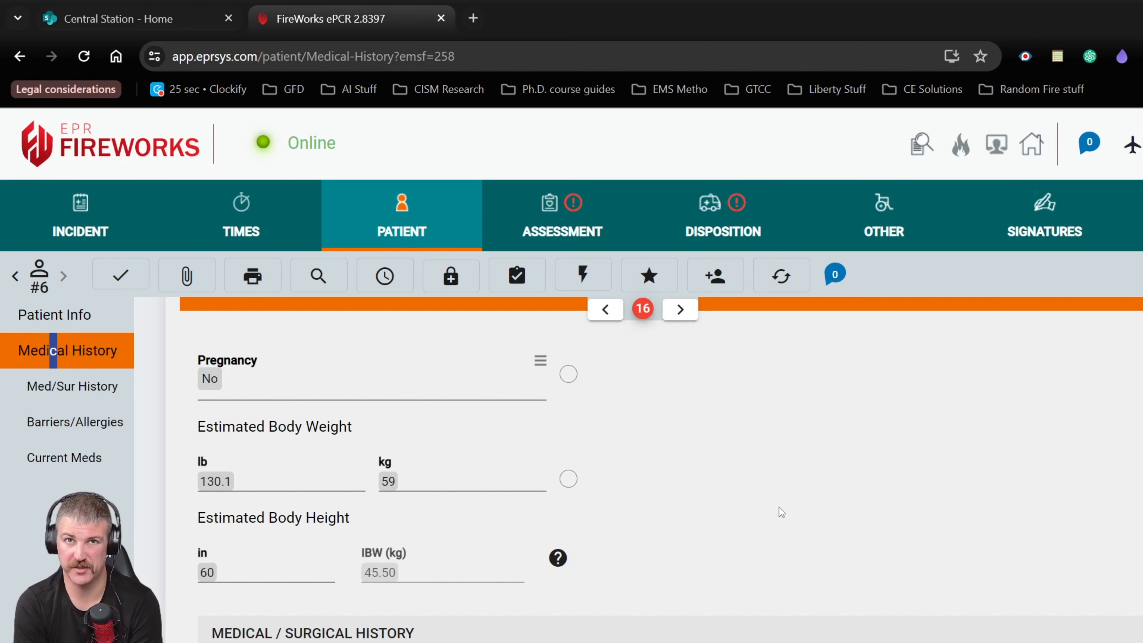
scroll(779, 507, down, 4)
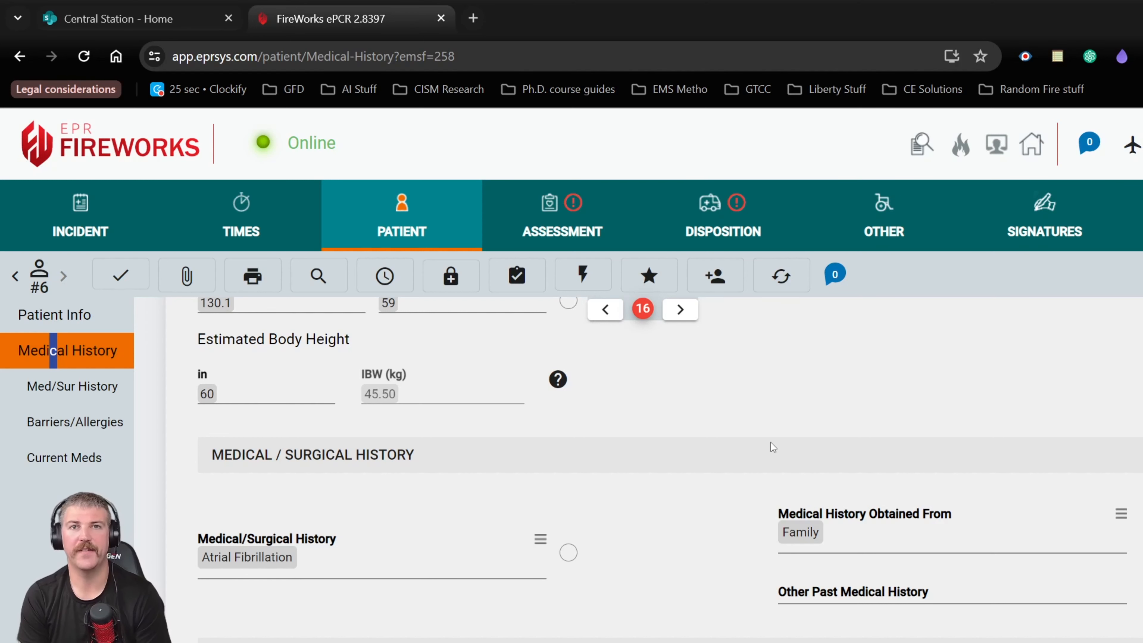
scroll(738, 586, down, 5)
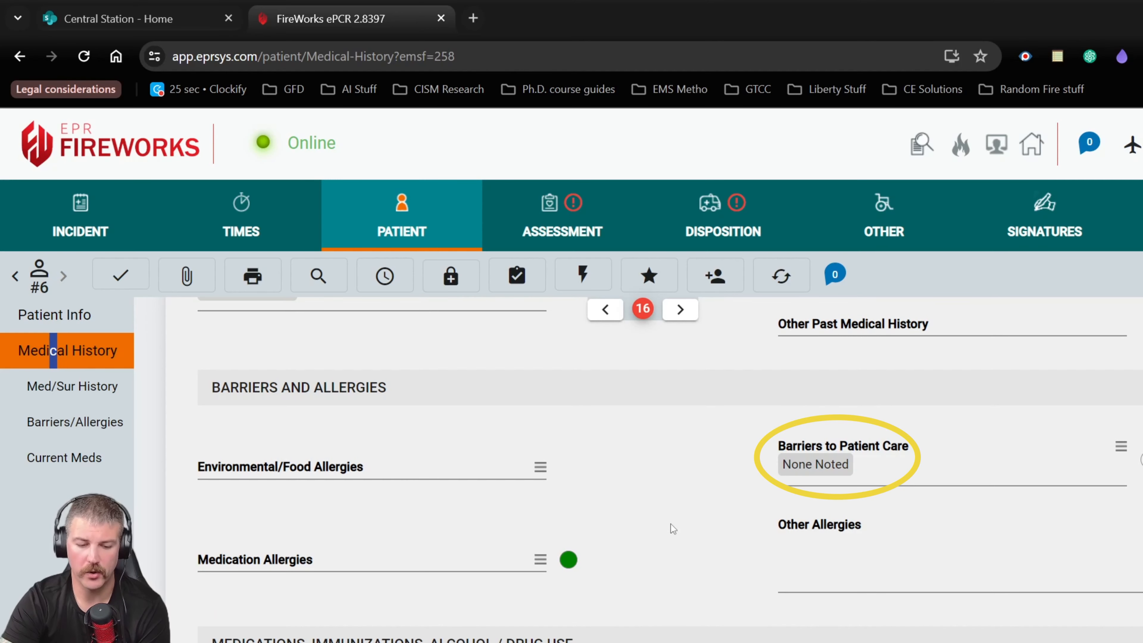
Mark the patient's medication allergies as No Known Drug Allergy.
scroll(671, 524, down, 2)
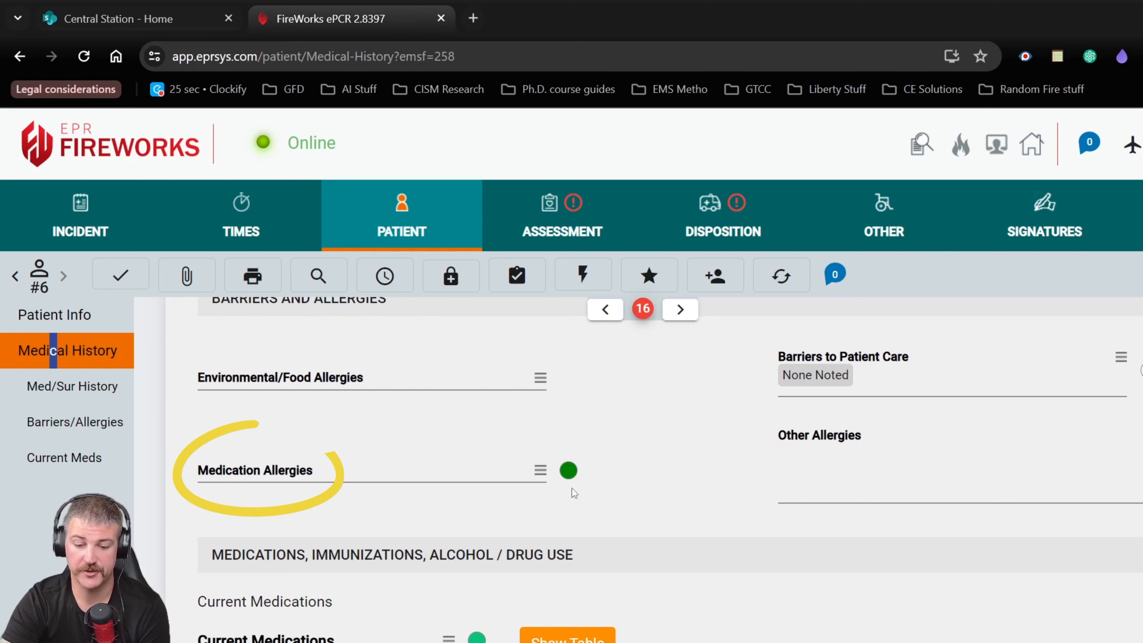
mouse_move(572, 463)
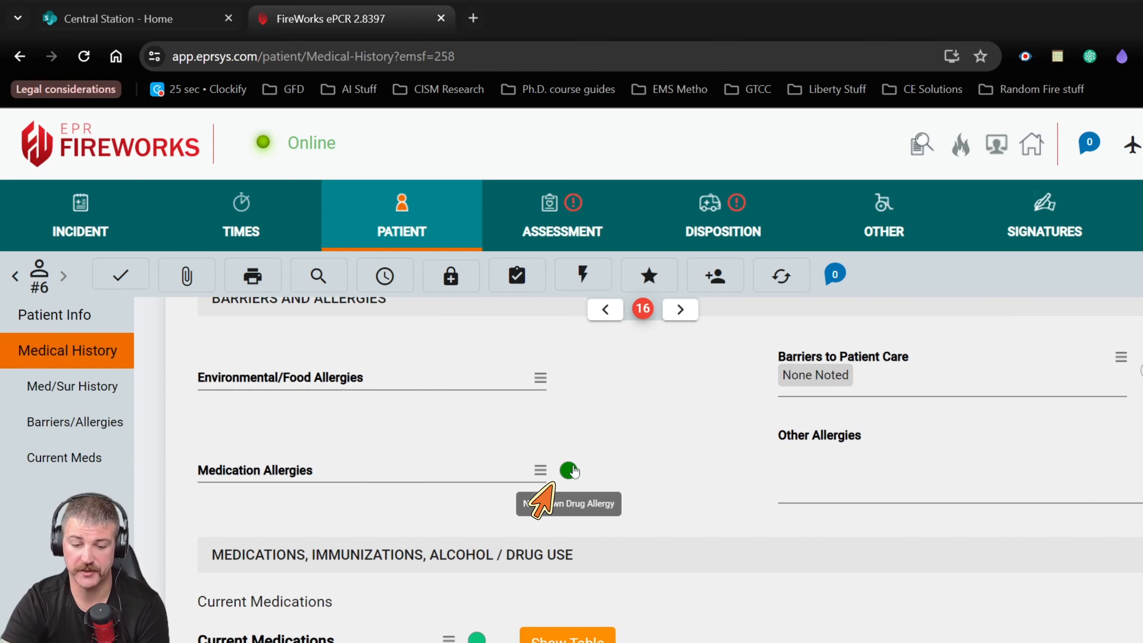
click(570, 467)
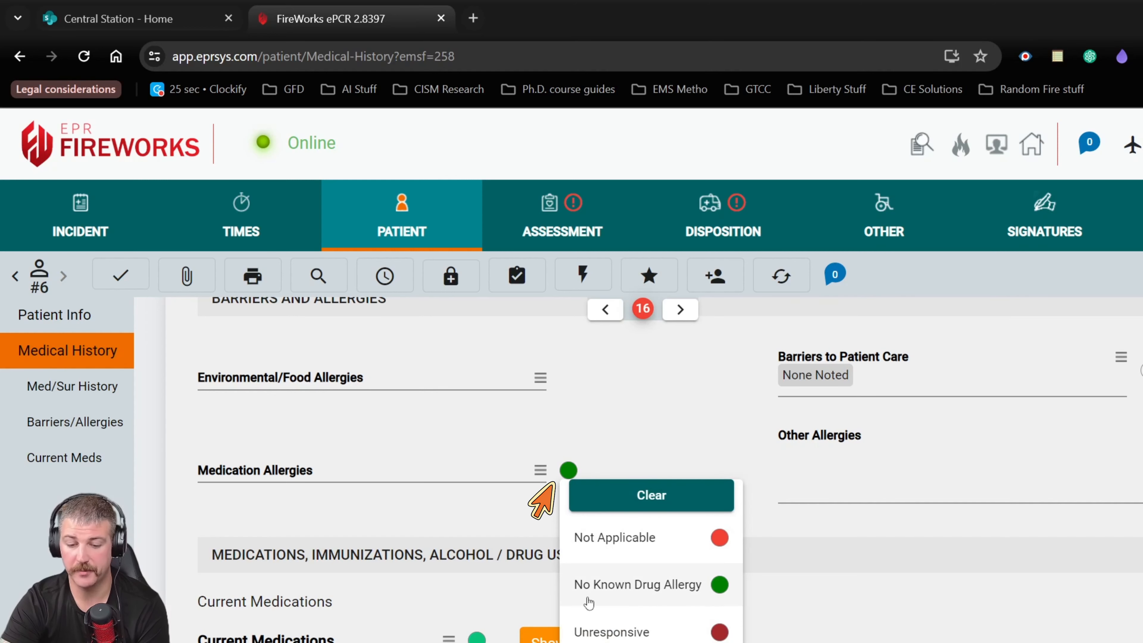
click(654, 600)
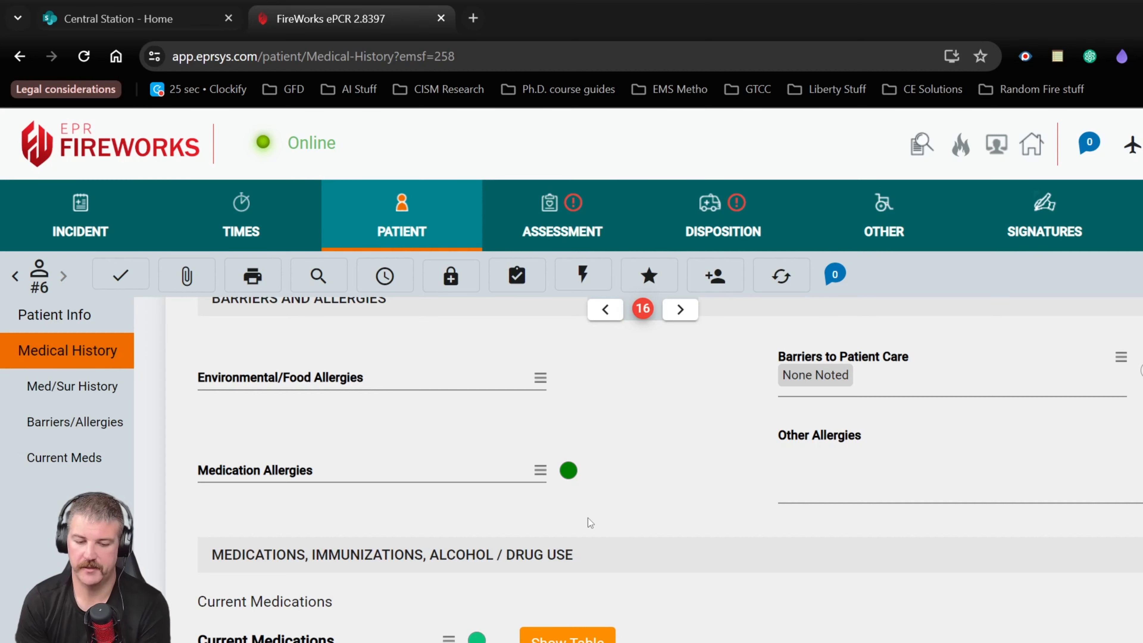
Mark the patient's current medications as Unresponsive and close the alcohol/drug use indicators list without choosing an entry.
scroll(499, 576, down, 3)
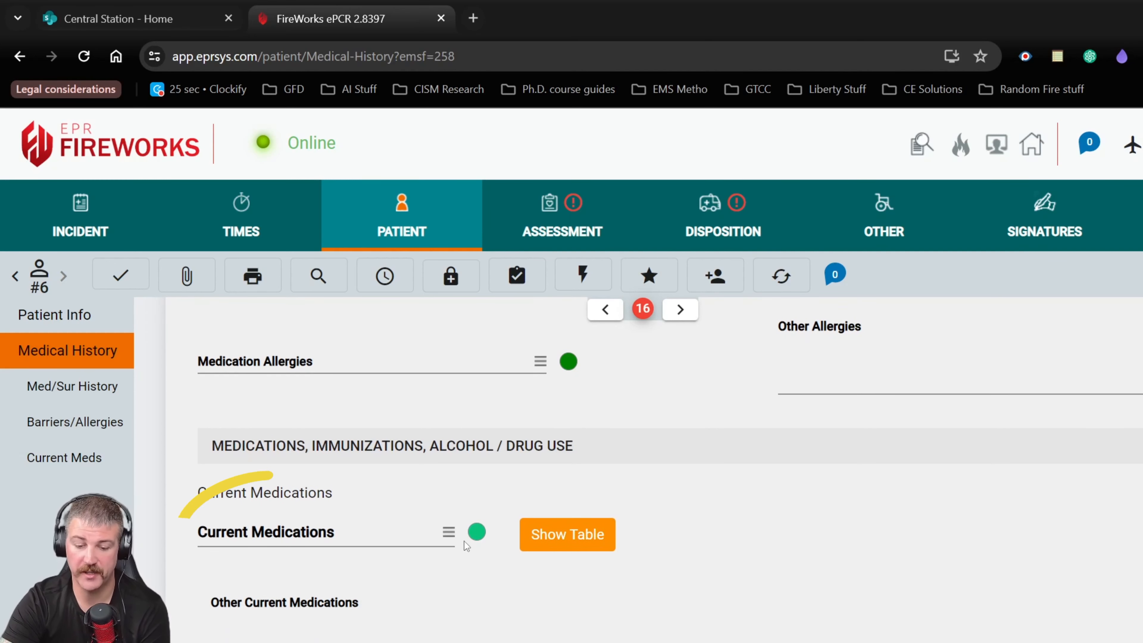
click(477, 533)
click(531, 595)
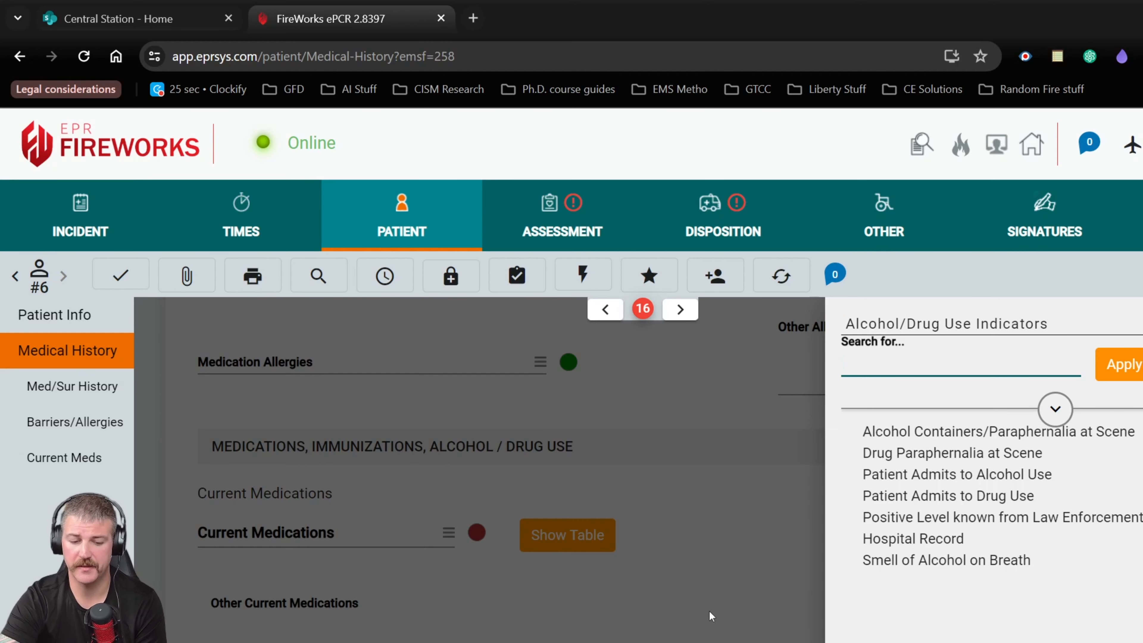
click(718, 597)
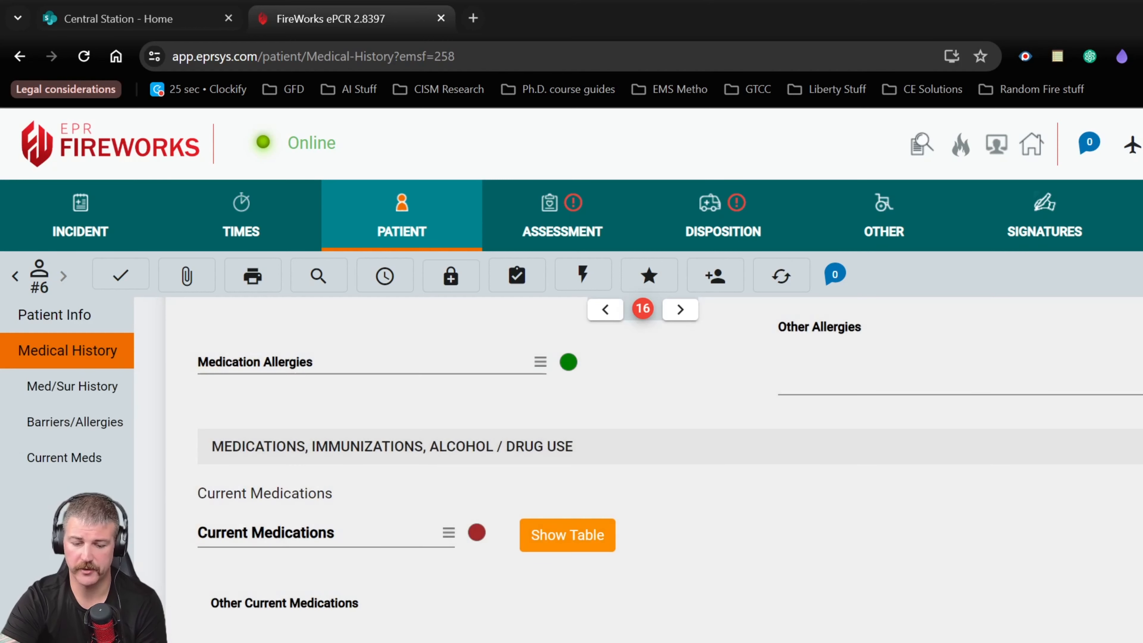
Go to the assessment's complaint page and review the symptoms, provider impressions and patient complaint entries.
click(562, 235)
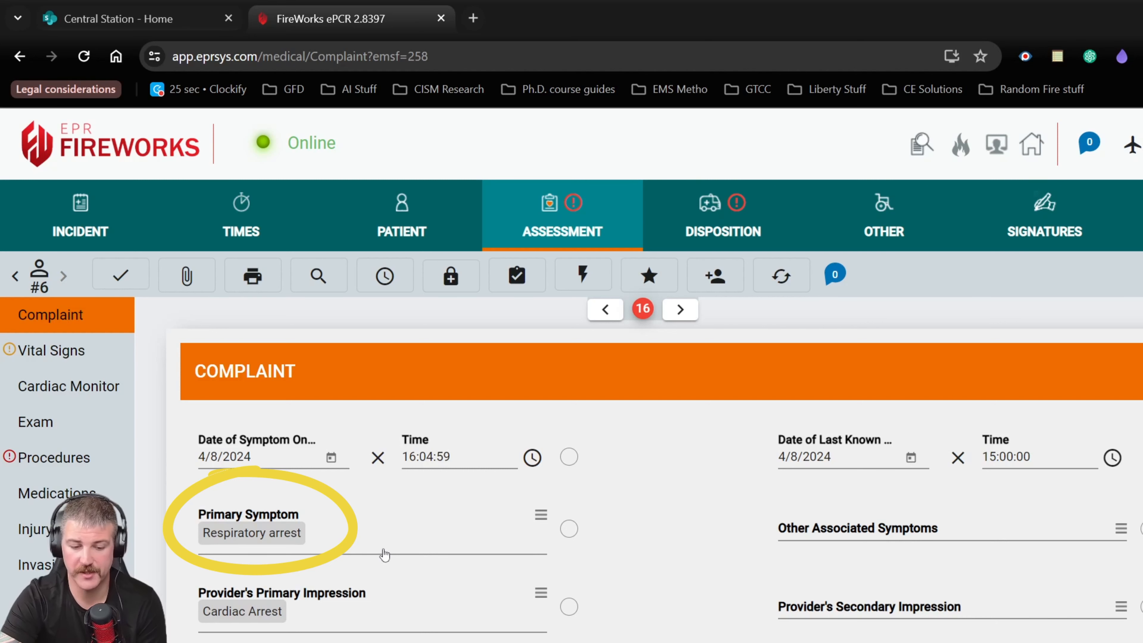
scroll(382, 549, down, 2)
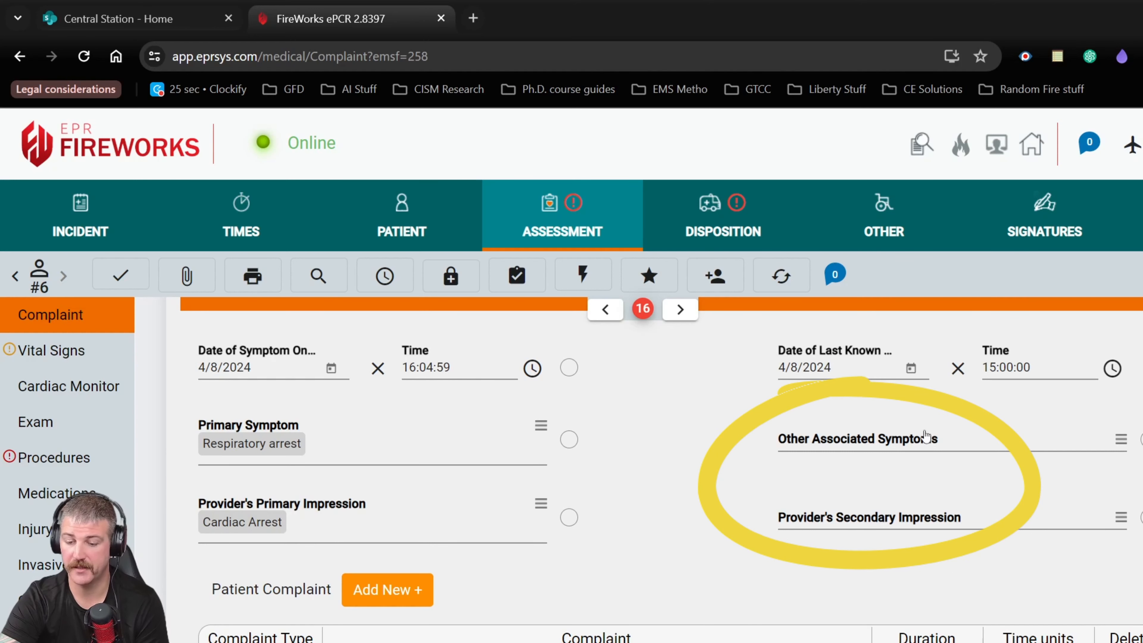
scroll(758, 517, down, 2)
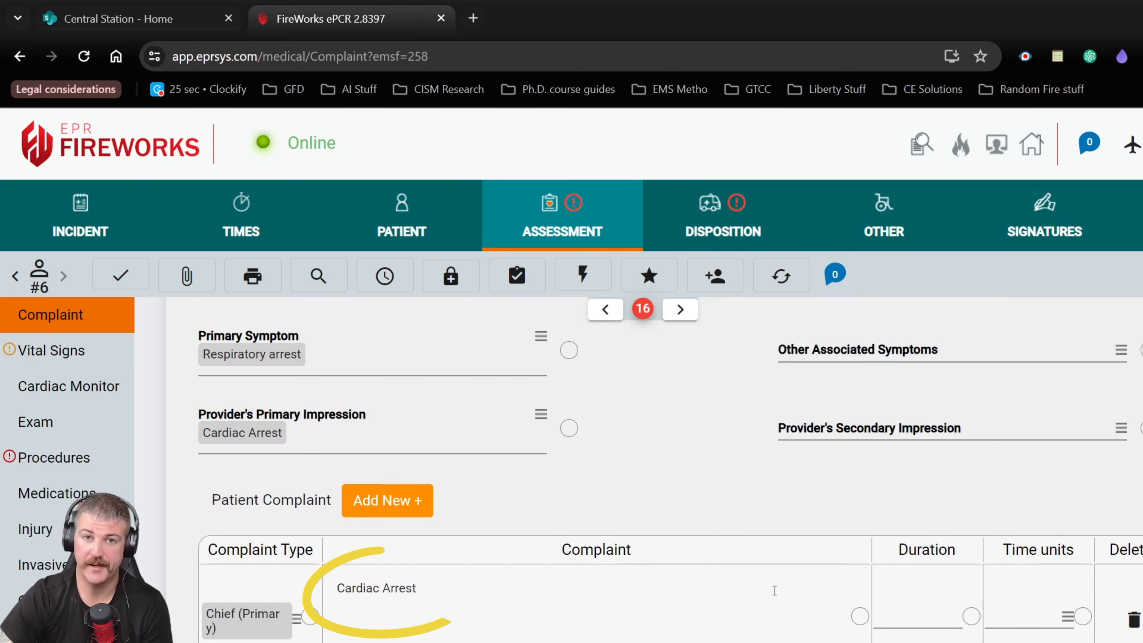
scroll(783, 585, down, 5)
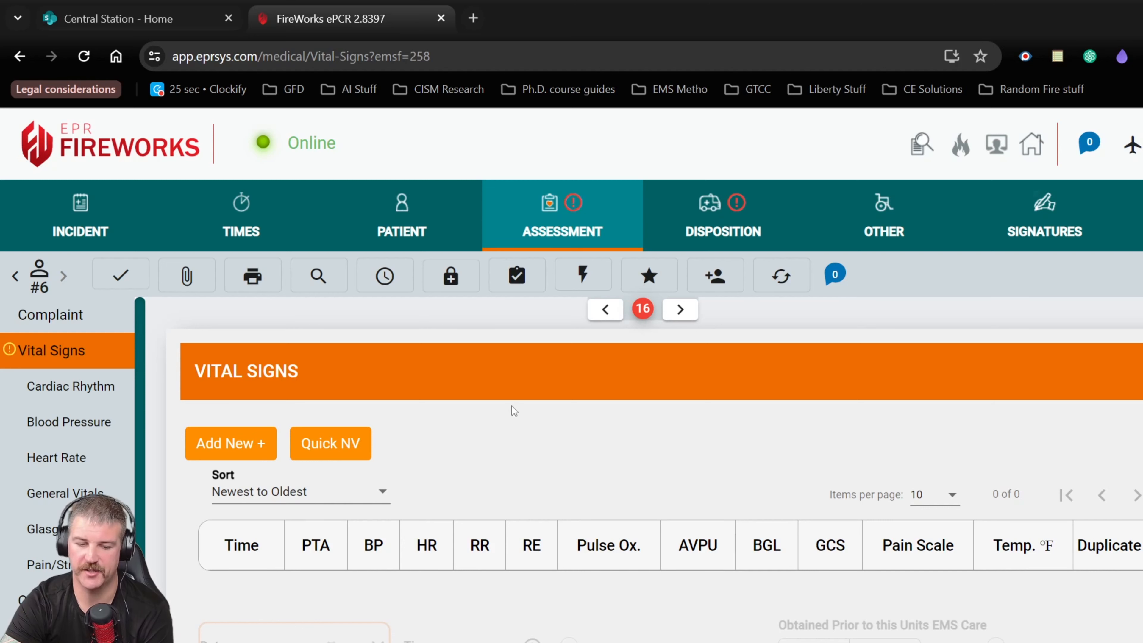
Add a vital signs record and bulk-mark its blood pressure, heart rate and respiratory rate as Exam Finding Not Present.
click(208, 448)
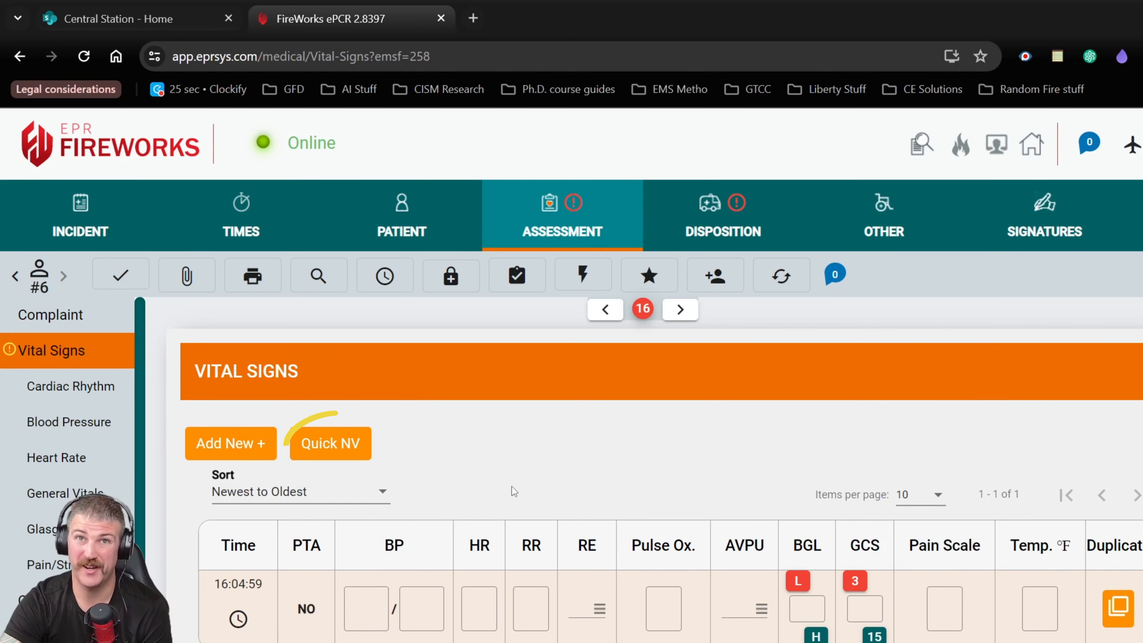
click(317, 447)
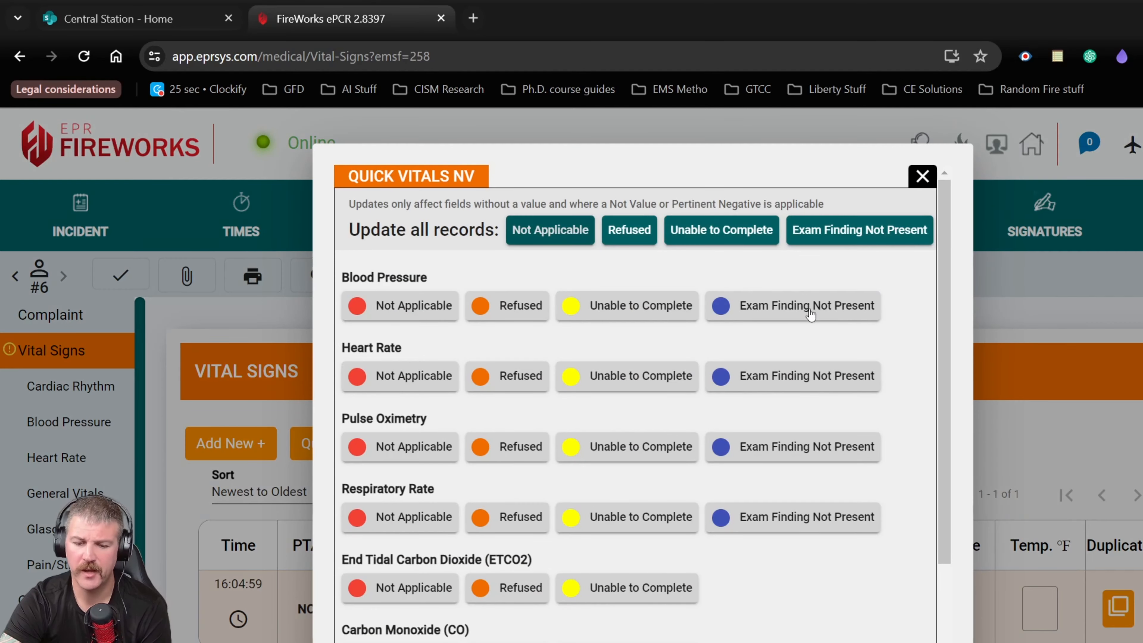
click(770, 310)
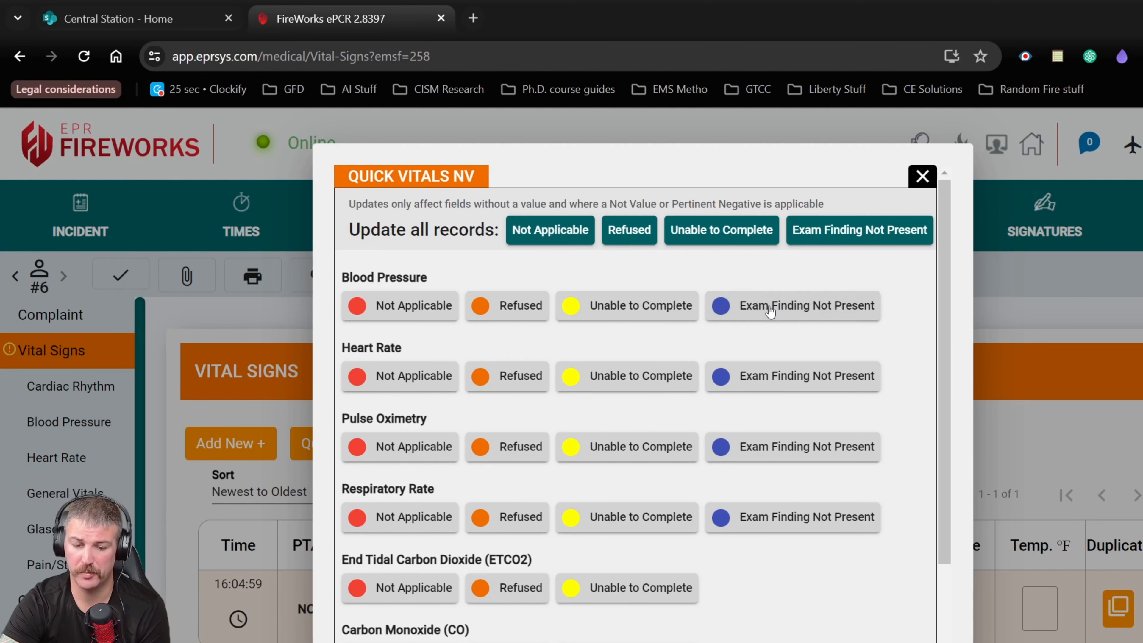
click(760, 378)
click(778, 518)
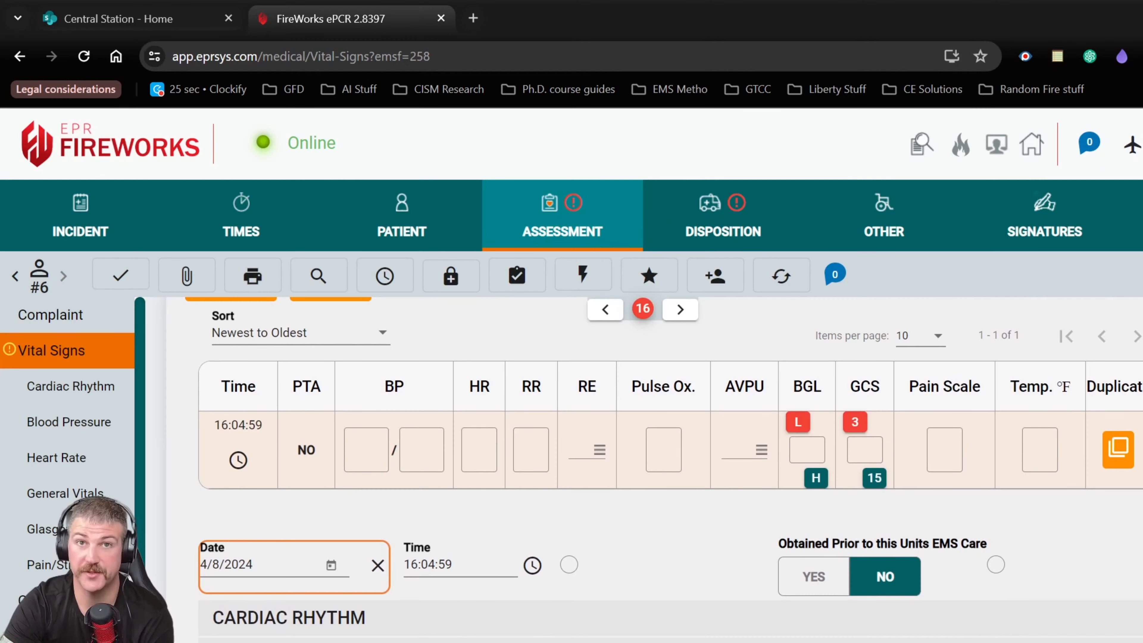
Check the not-value options on the new vitals record's blood pressure and look over the vital signs table.
scroll(671, 470, down, 1)
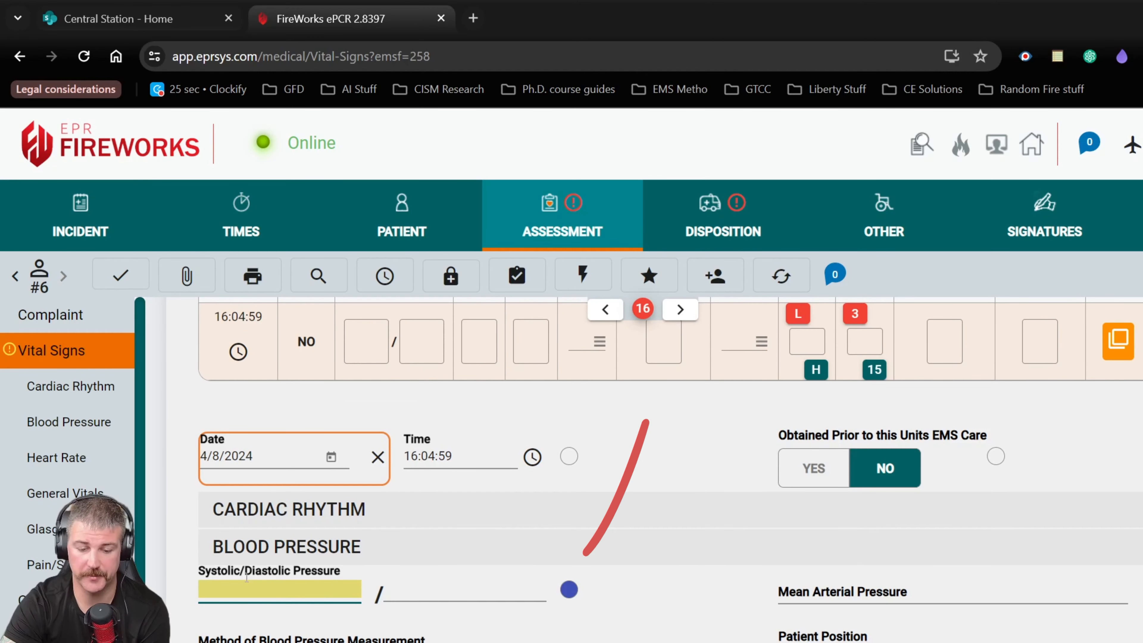
click(569, 590)
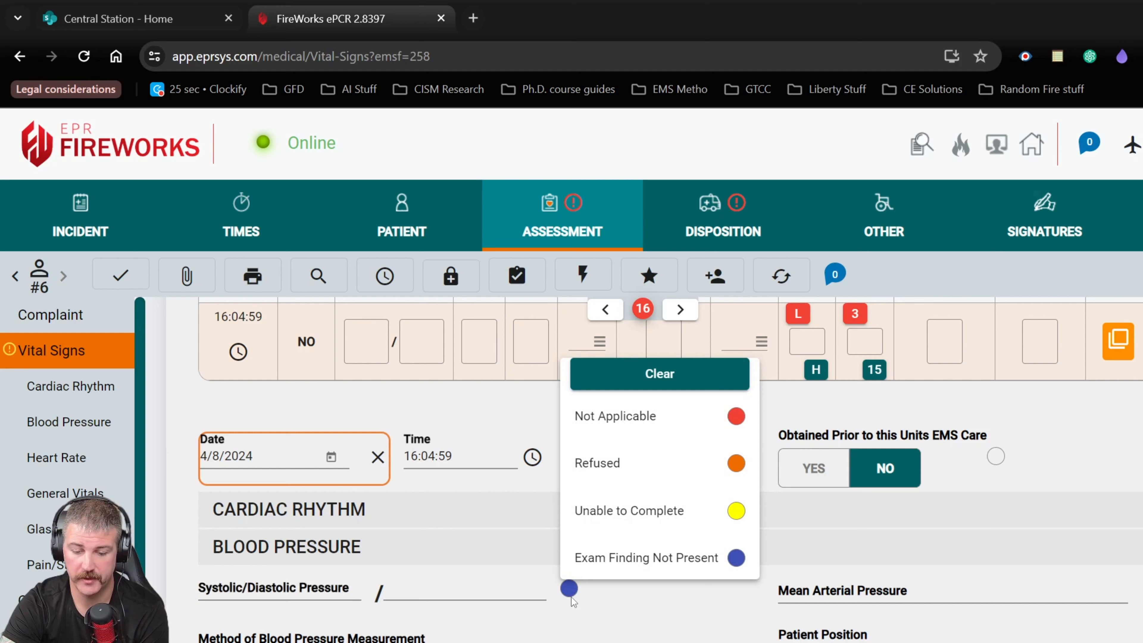
click(702, 609)
scroll(679, 620, down, 4)
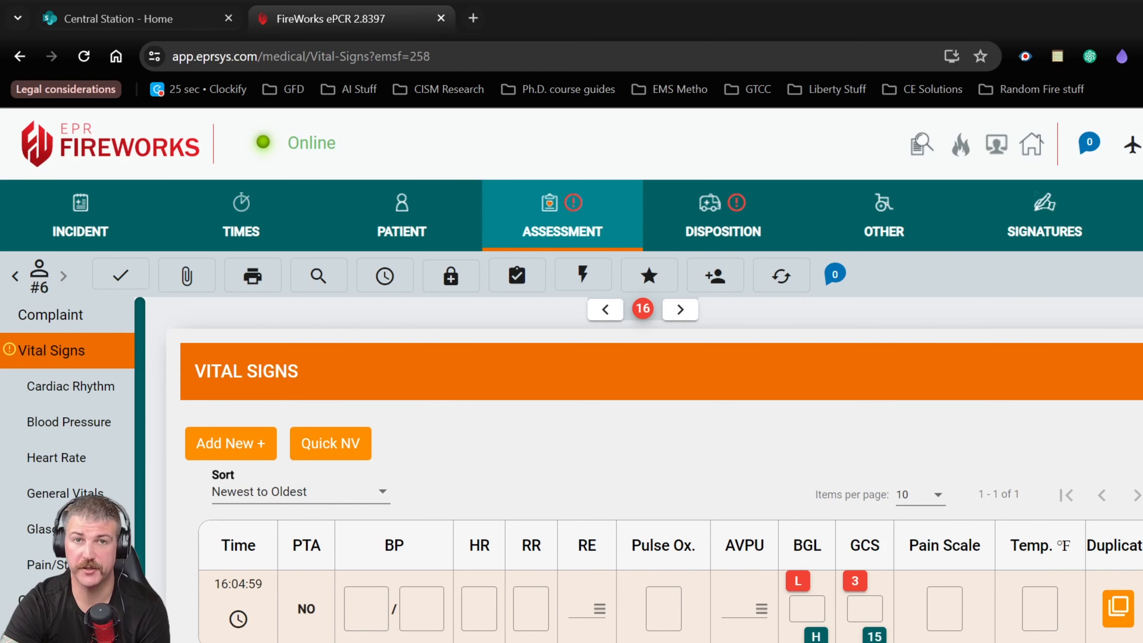
scroll(856, 596, down, 1)
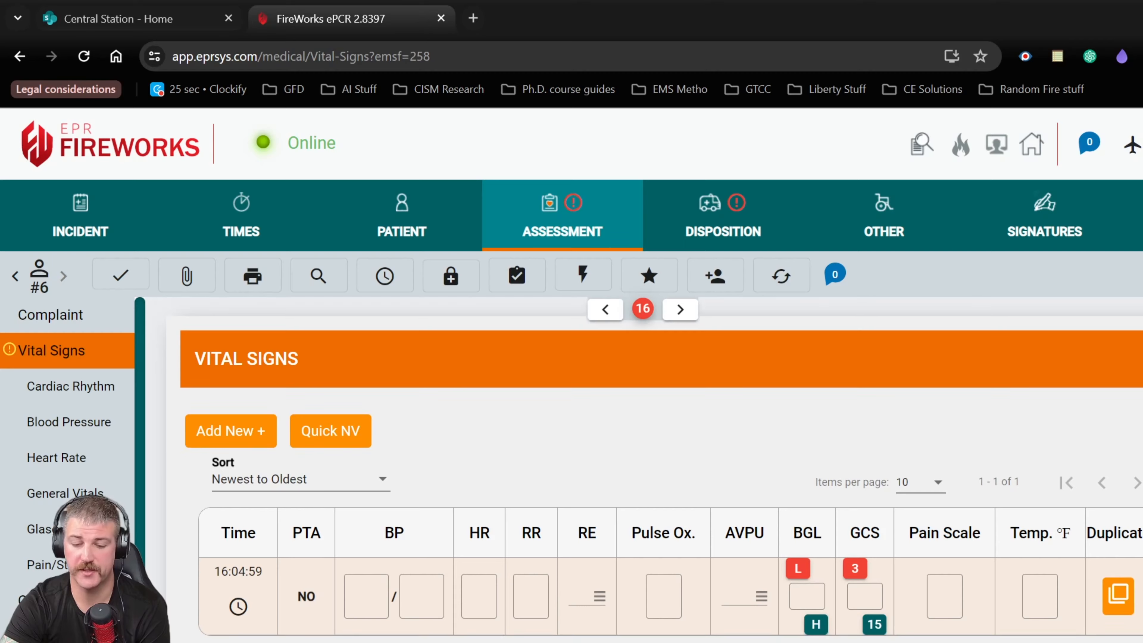
scroll(855, 595, up, 1)
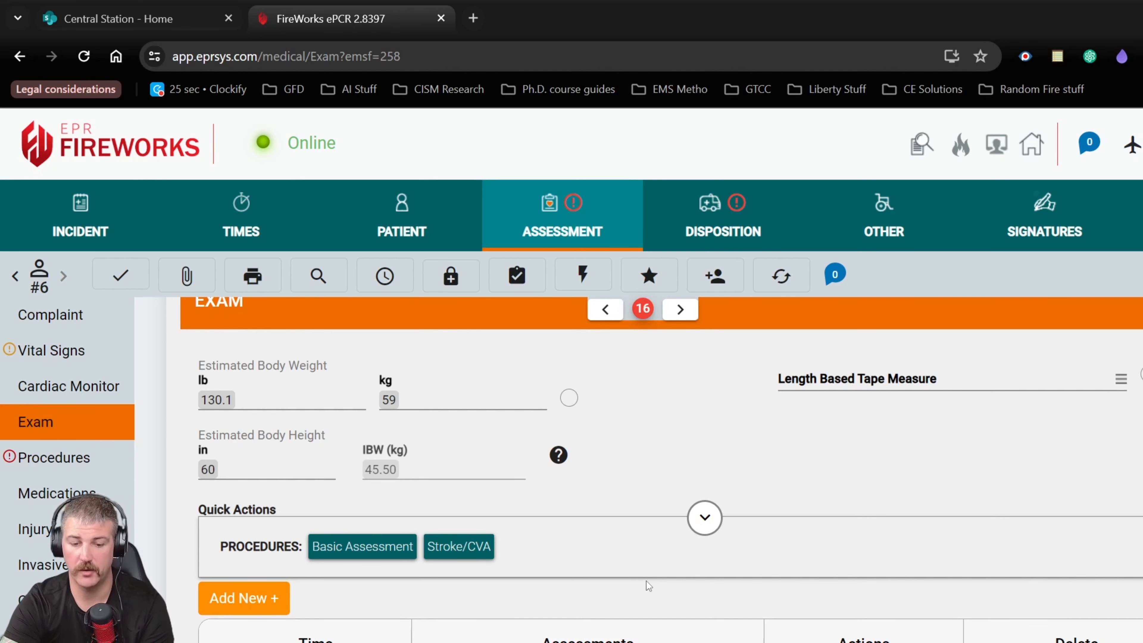
Add a new exam record and open its quick assessments.
scroll(676, 537, up, 2)
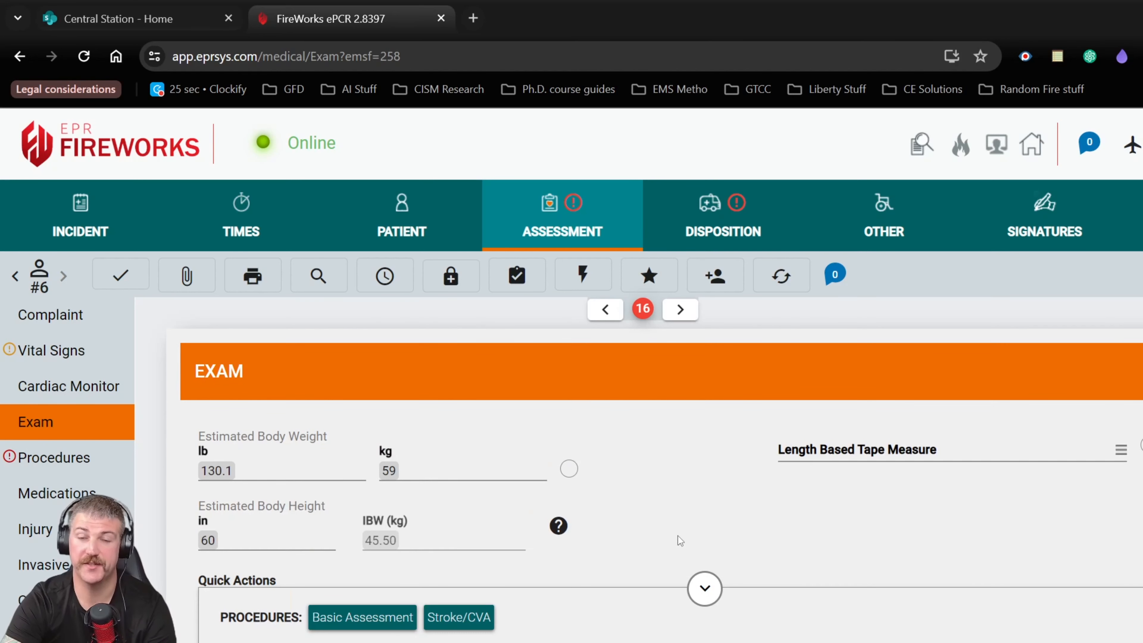
scroll(676, 523, down, 2)
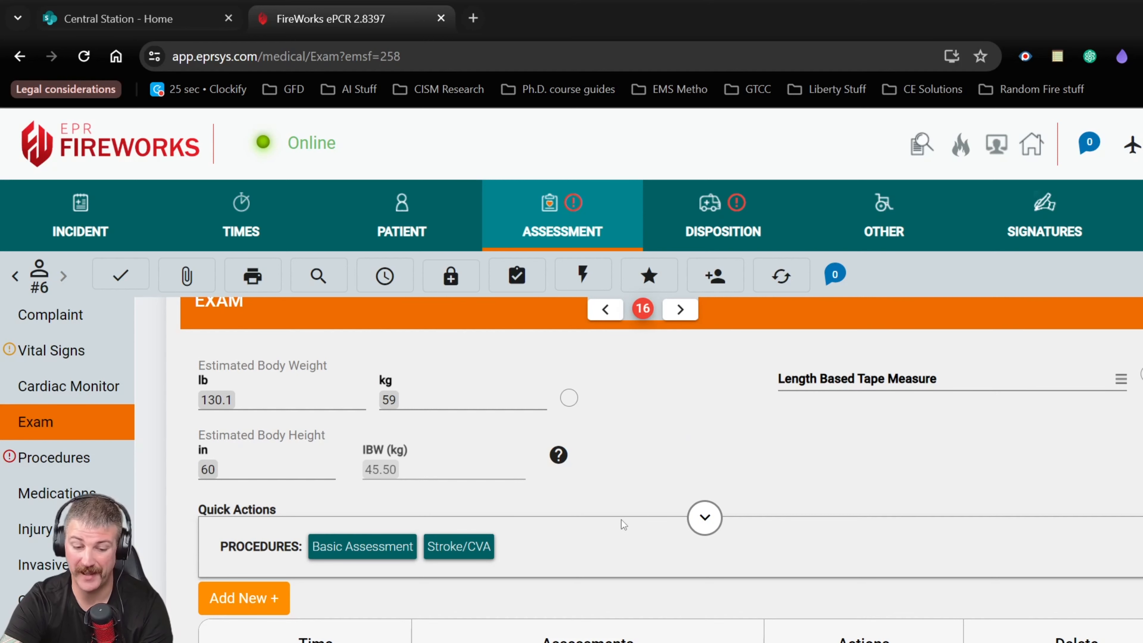
click(245, 601)
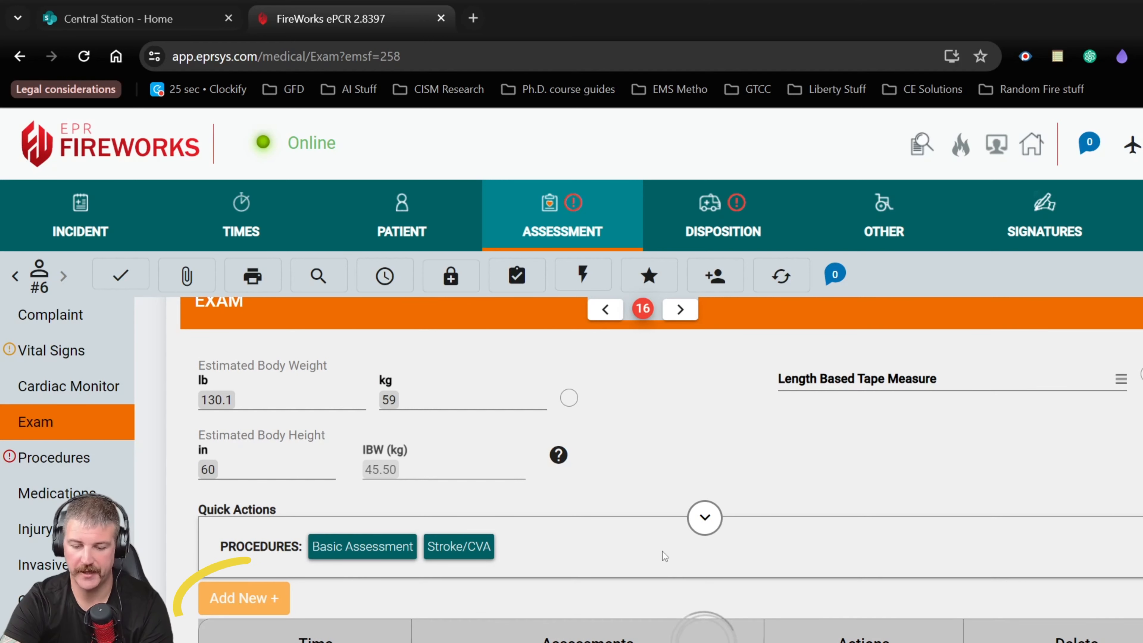
scroll(651, 517, down, 2)
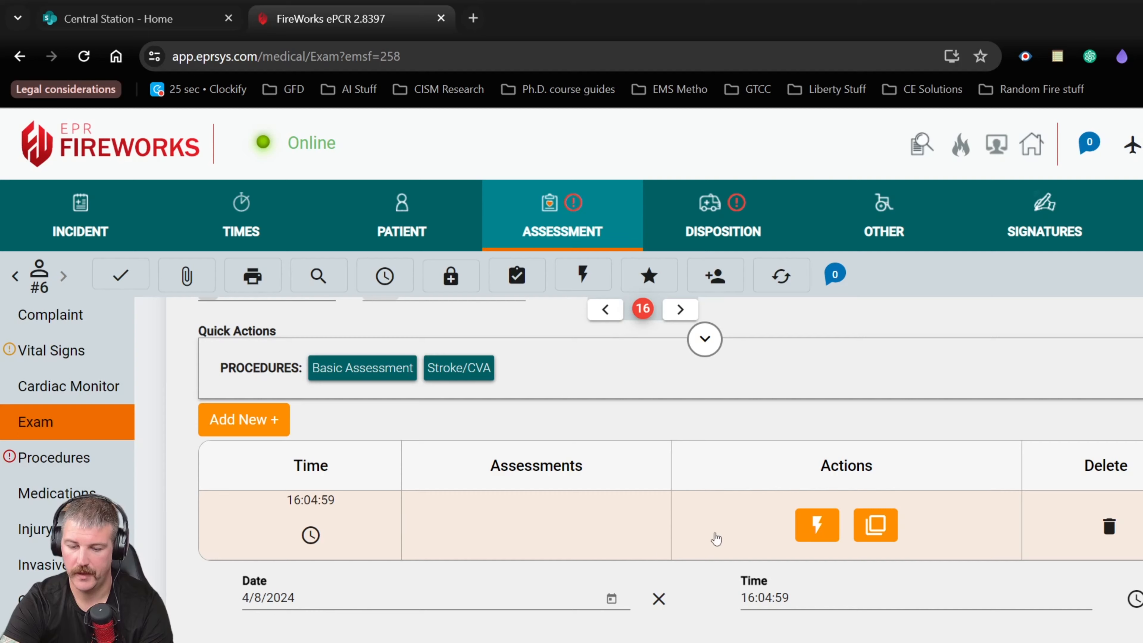
click(816, 526)
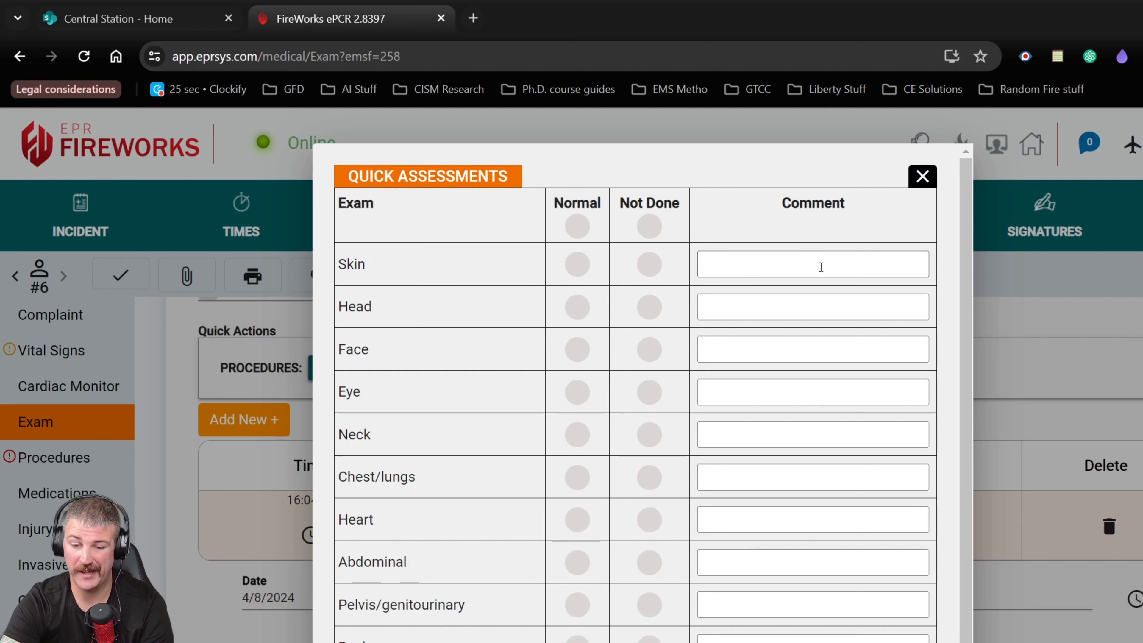
Try marking all quick assessment areas as Normal and then as Not Done, and clear the marks.
click(579, 226)
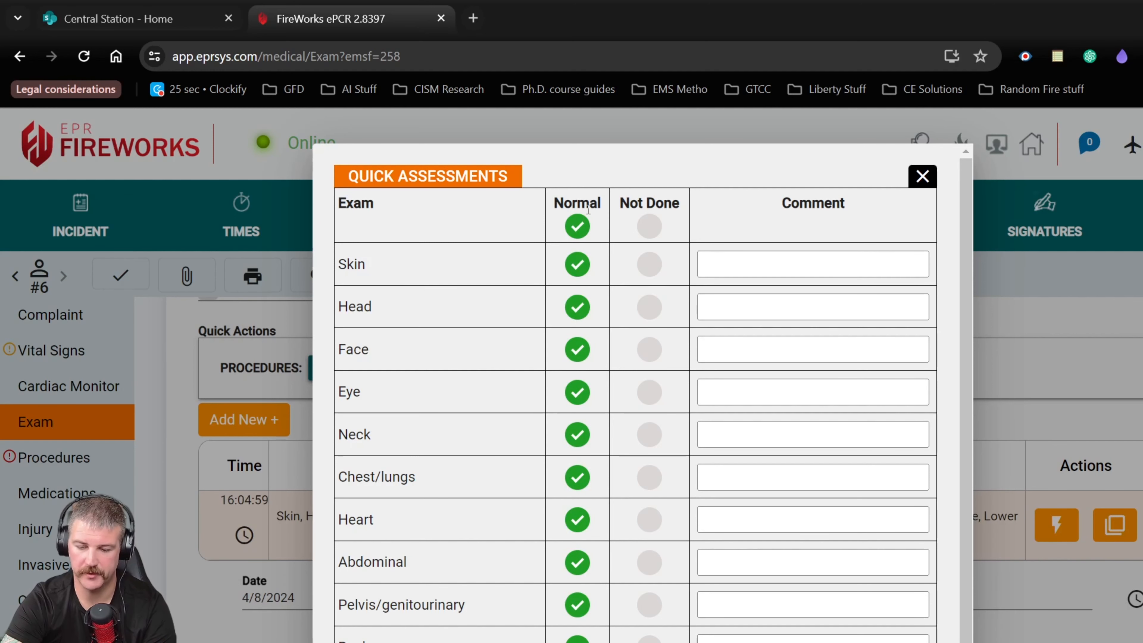
click(648, 227)
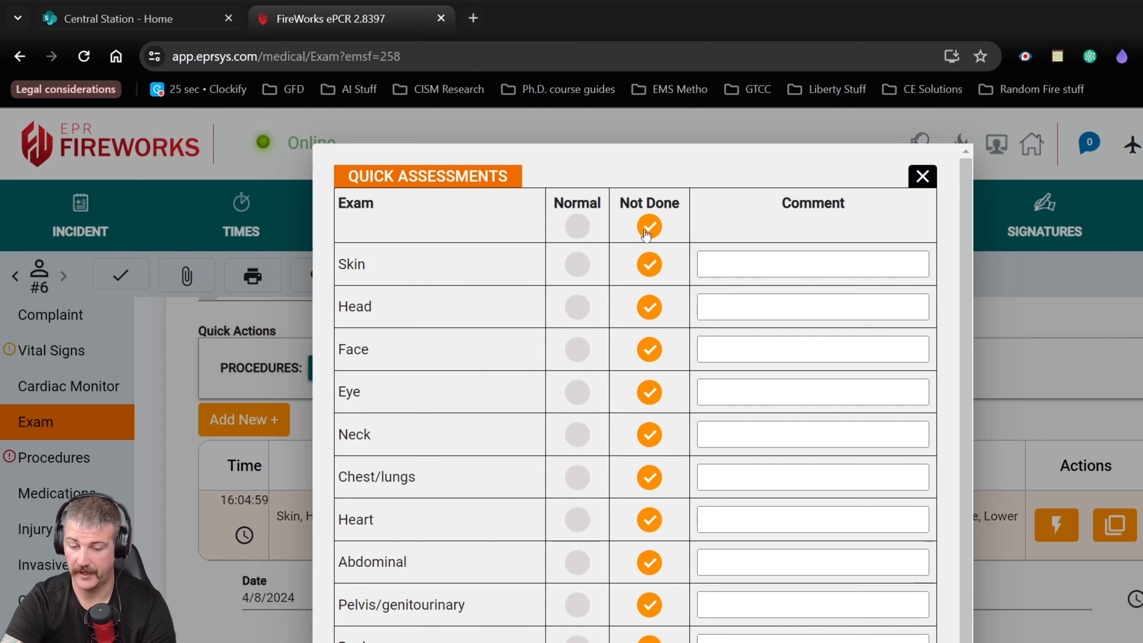
click(647, 230)
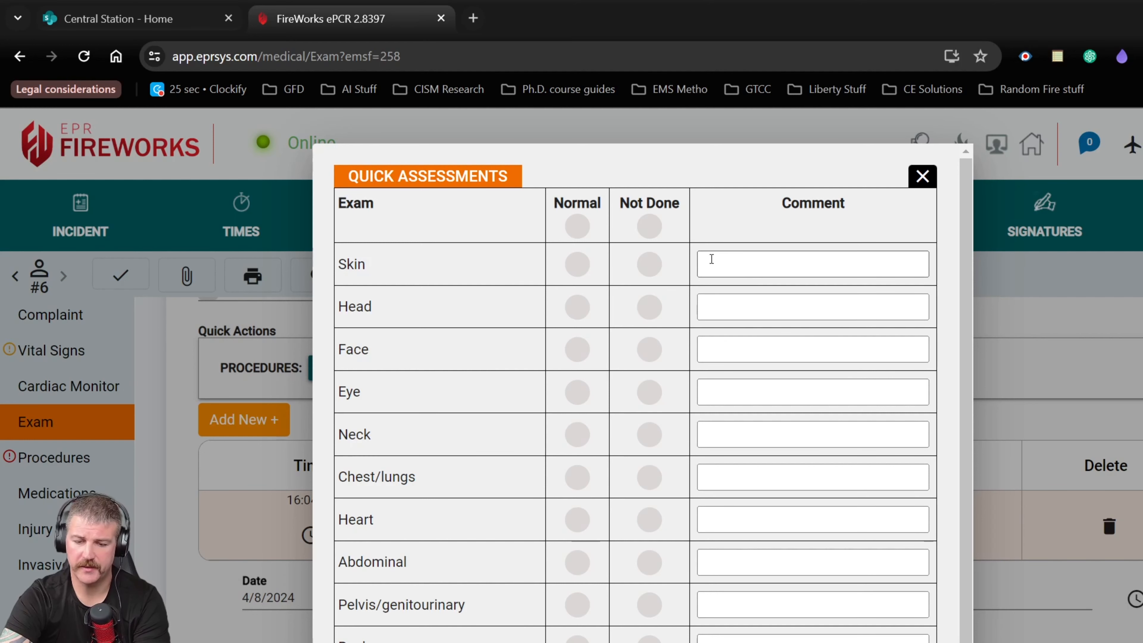
Enter the comment Cyanotic for the Skin quick assessment and mark Head and Face as Normal.
click(726, 260)
text(C)
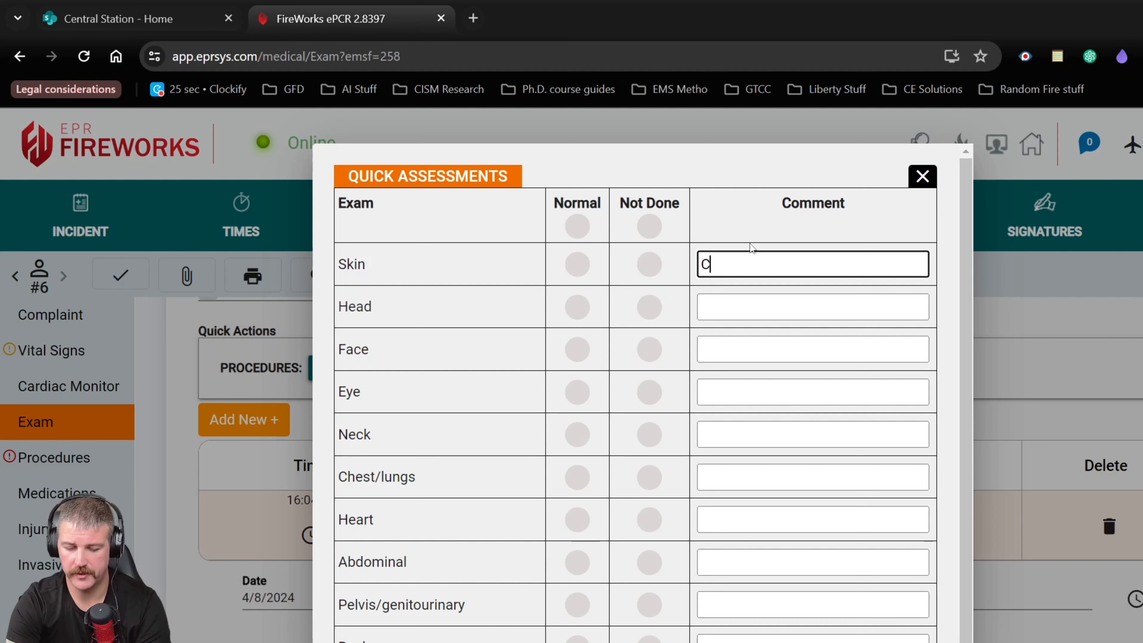
text(yanotic)
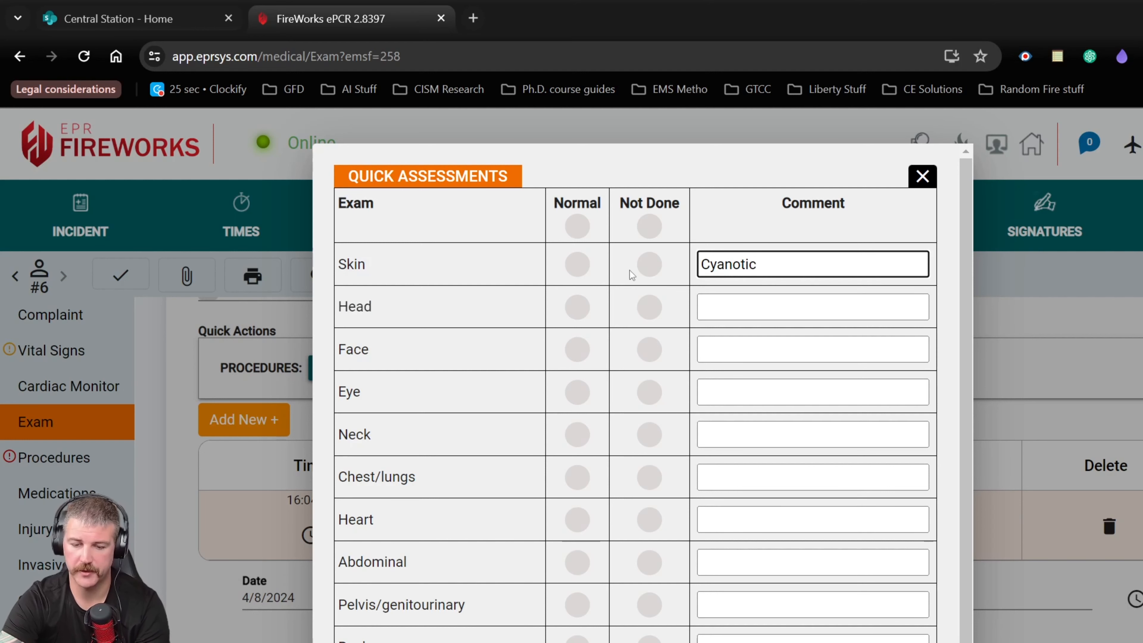
click(579, 313)
click(578, 356)
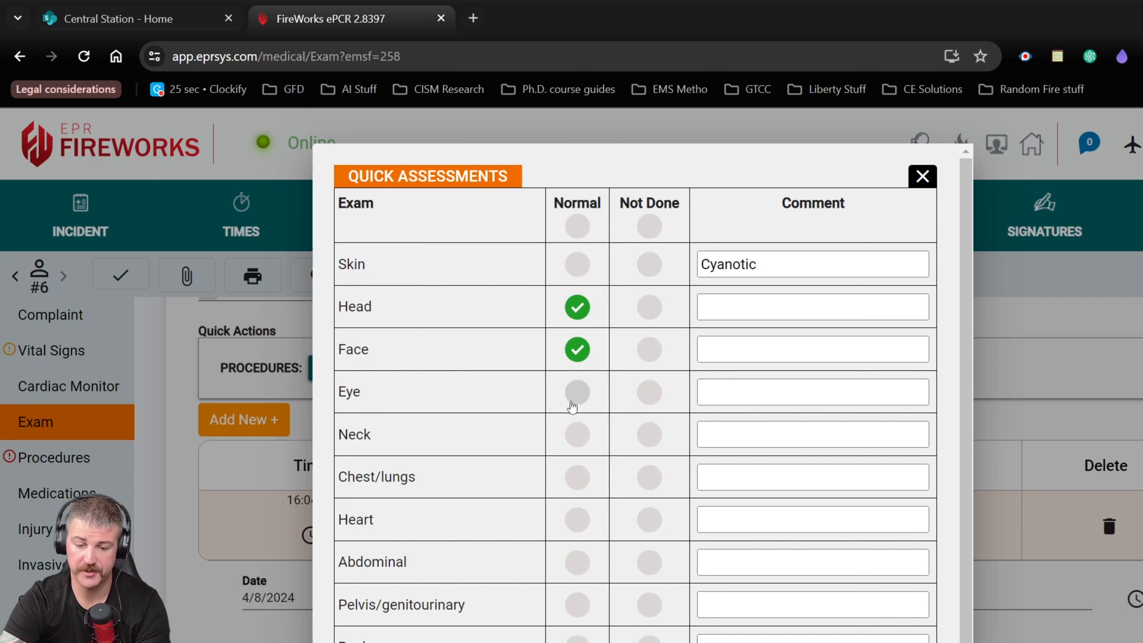
Enter the comment Non-reactive for the Eye quick assessment and close the quick assessments.
click(729, 393)
text(on-reactive)
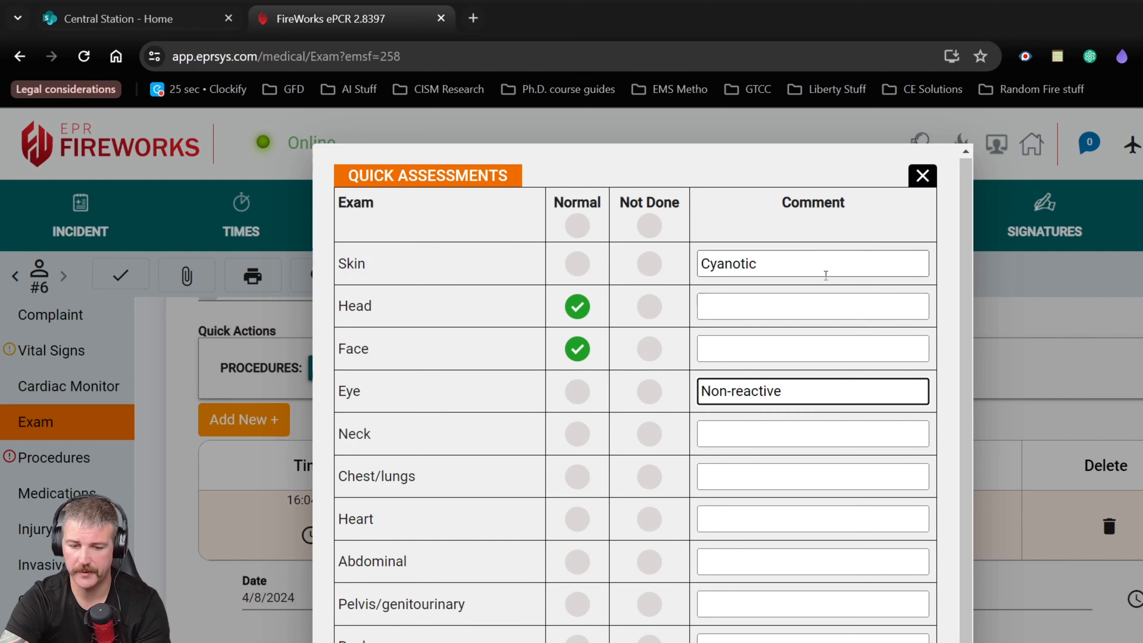
click(918, 177)
Record the bilateral finding Non-Reactive in the Eye section of the exam record.
scroll(738, 576, down, 2)
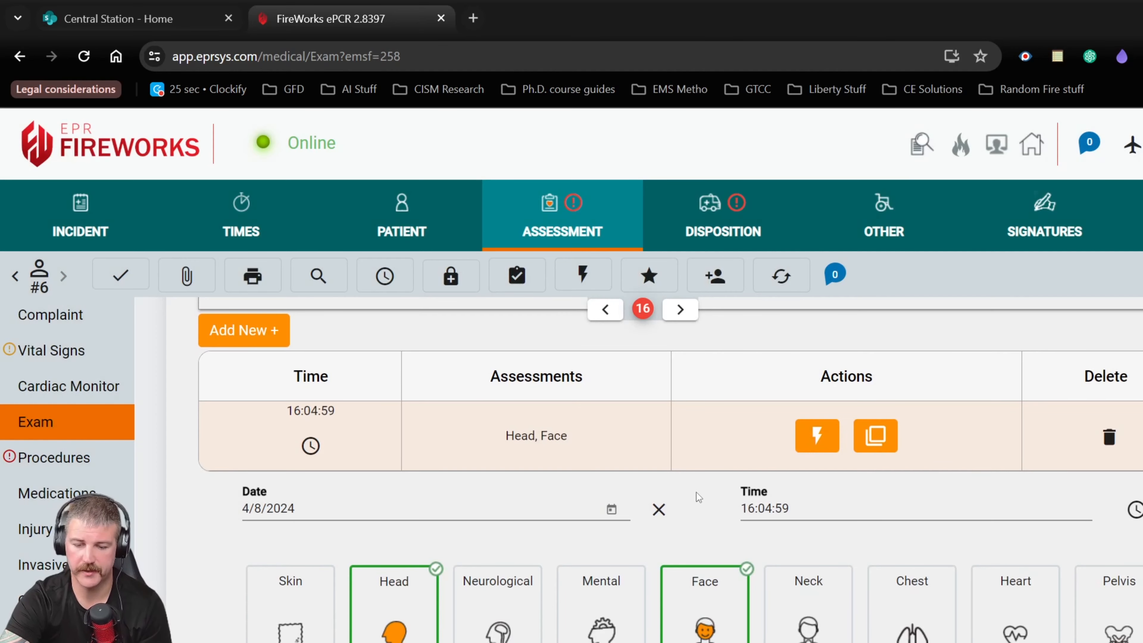
scroll(684, 514, down, 2)
scroll(754, 410, down, 1)
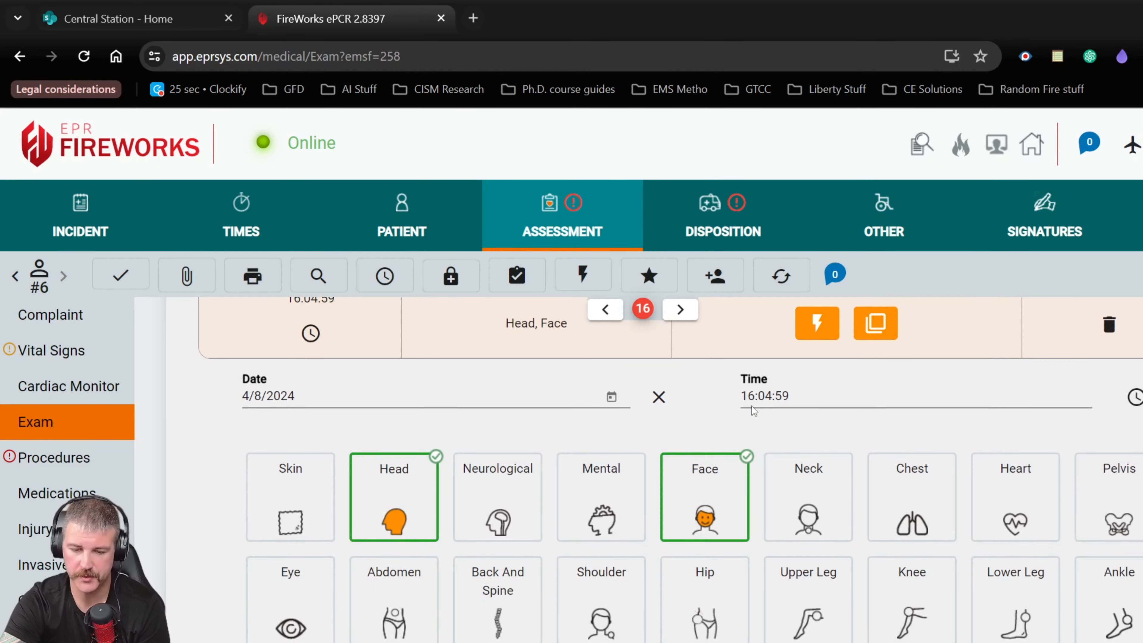
click(270, 595)
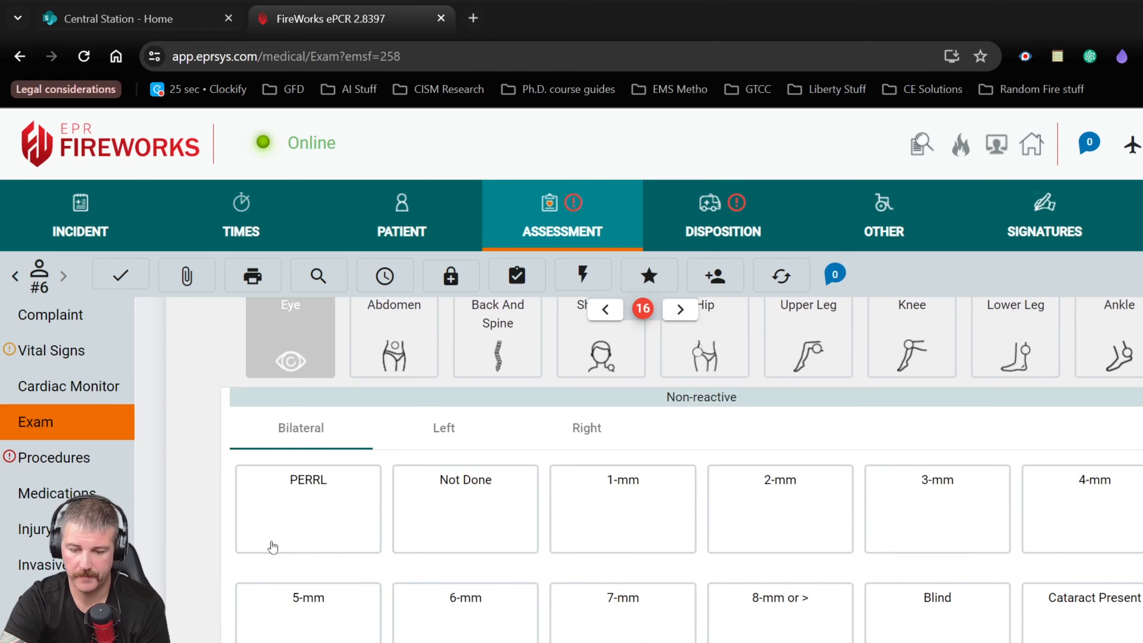
scroll(1098, 604, down, 2)
scroll(1107, 557, down, 4)
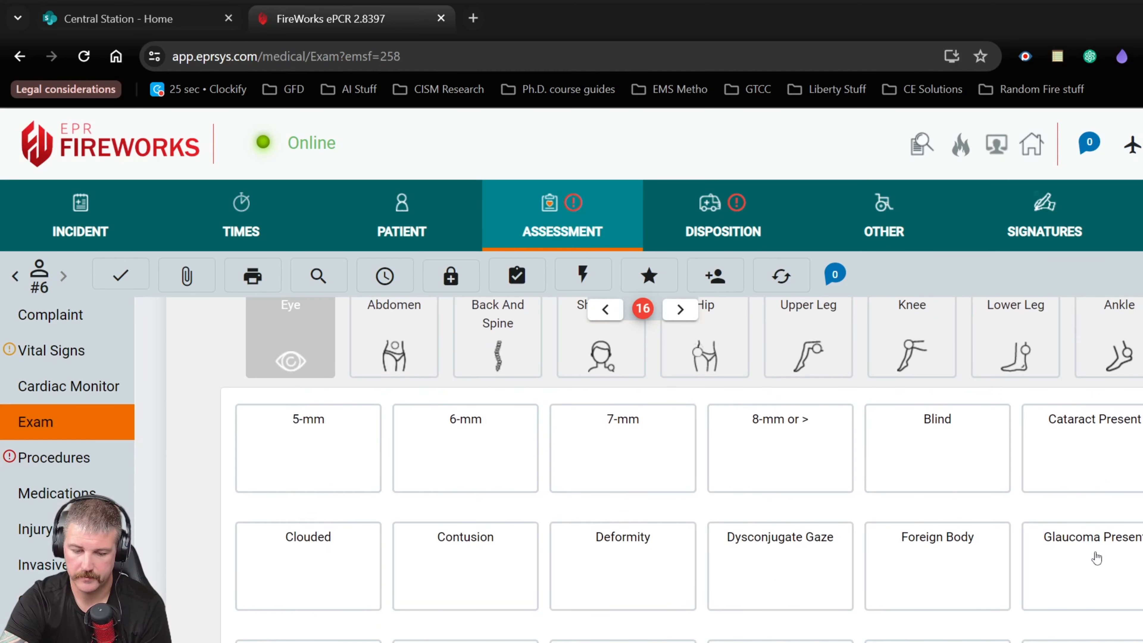
click(761, 618)
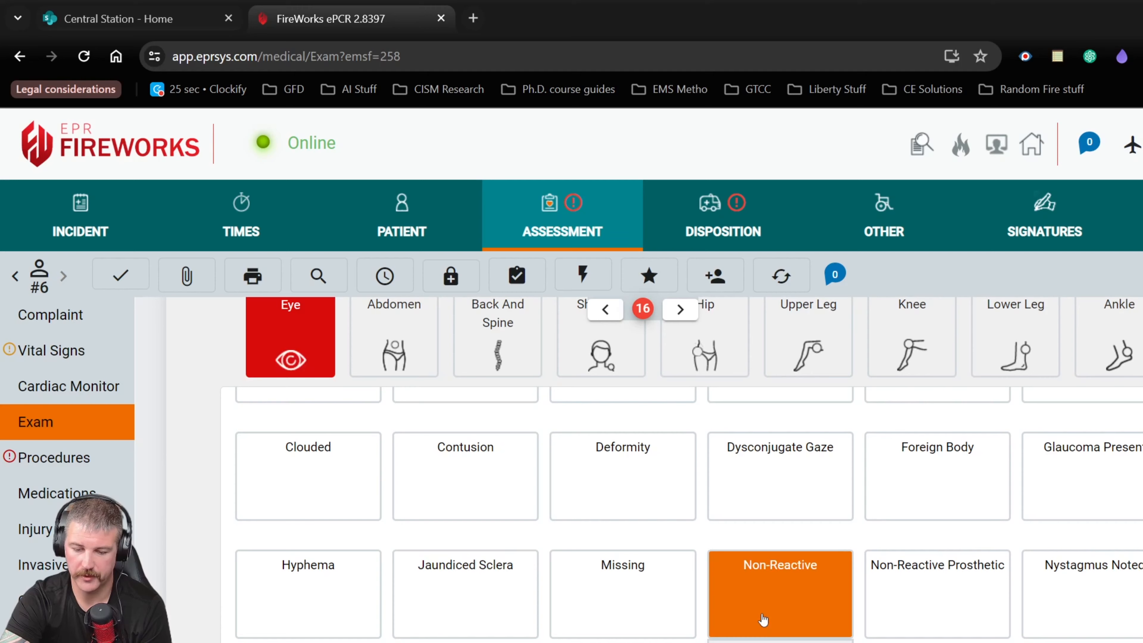
scroll(662, 433, up, 6)
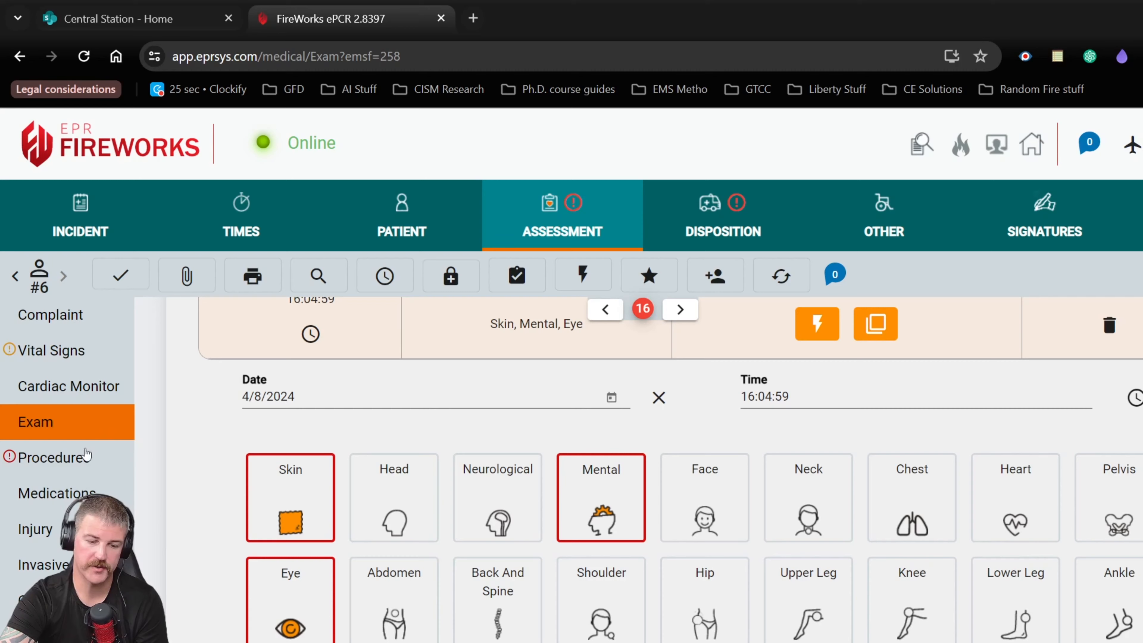
Add the Adult Cardiac Arrest quick procedure set to the report's procedures and look over the added rows.
click(68, 458)
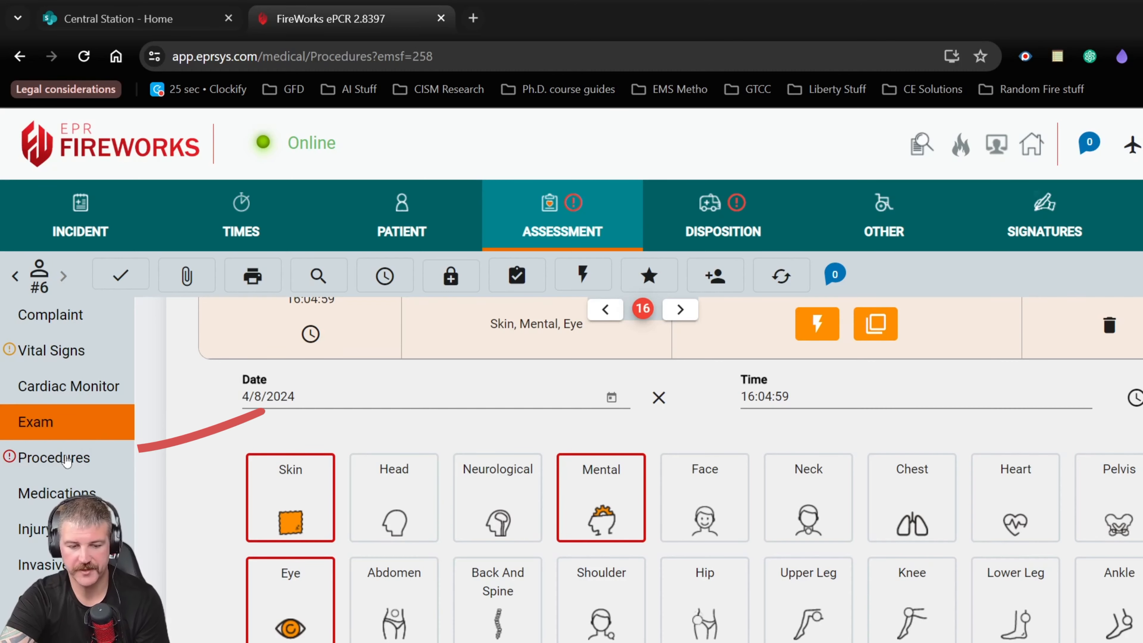
scroll(536, 356, down, 2)
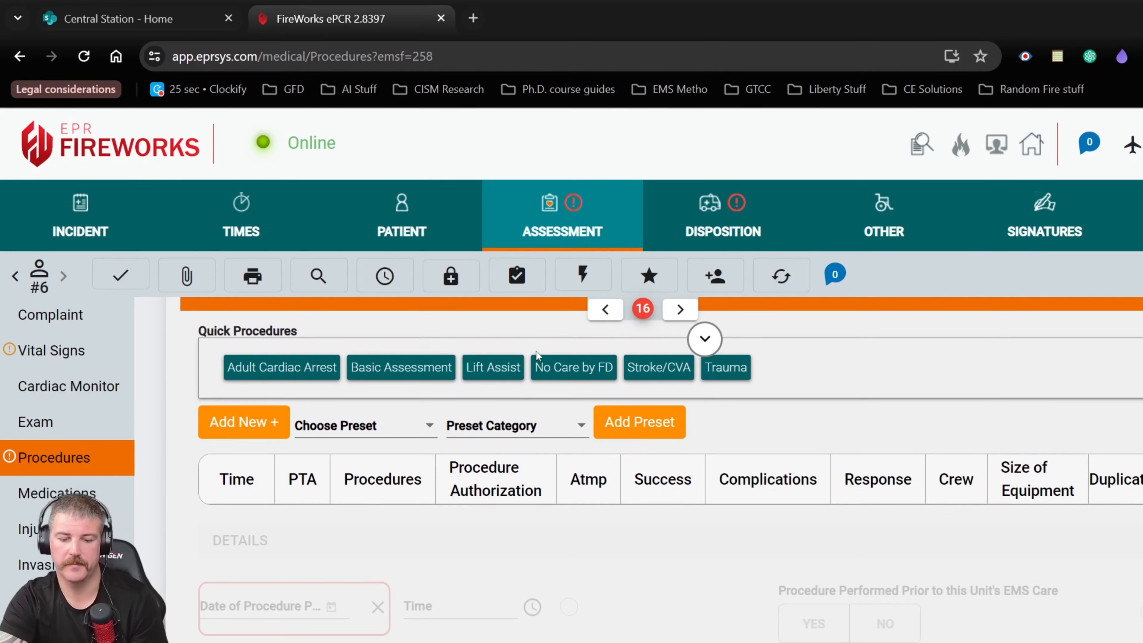
click(310, 372)
scroll(459, 418, down, 4)
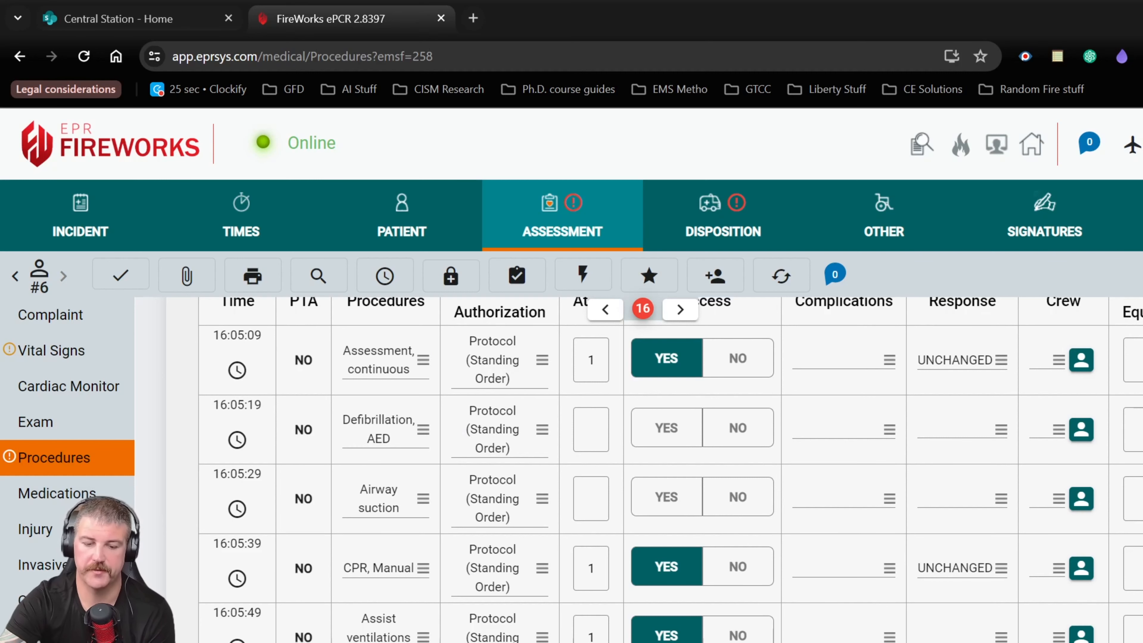
scroll(263, 471, up, 2)
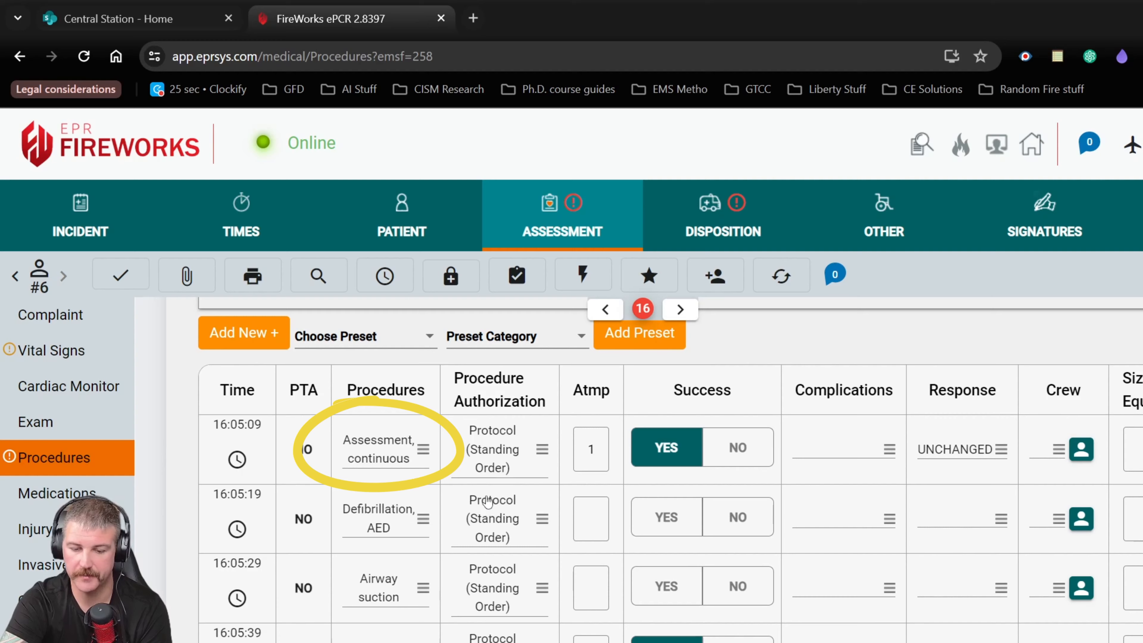
Assign the training crew member to the continuous assessment procedure and check its complication options.
click(1058, 449)
click(850, 419)
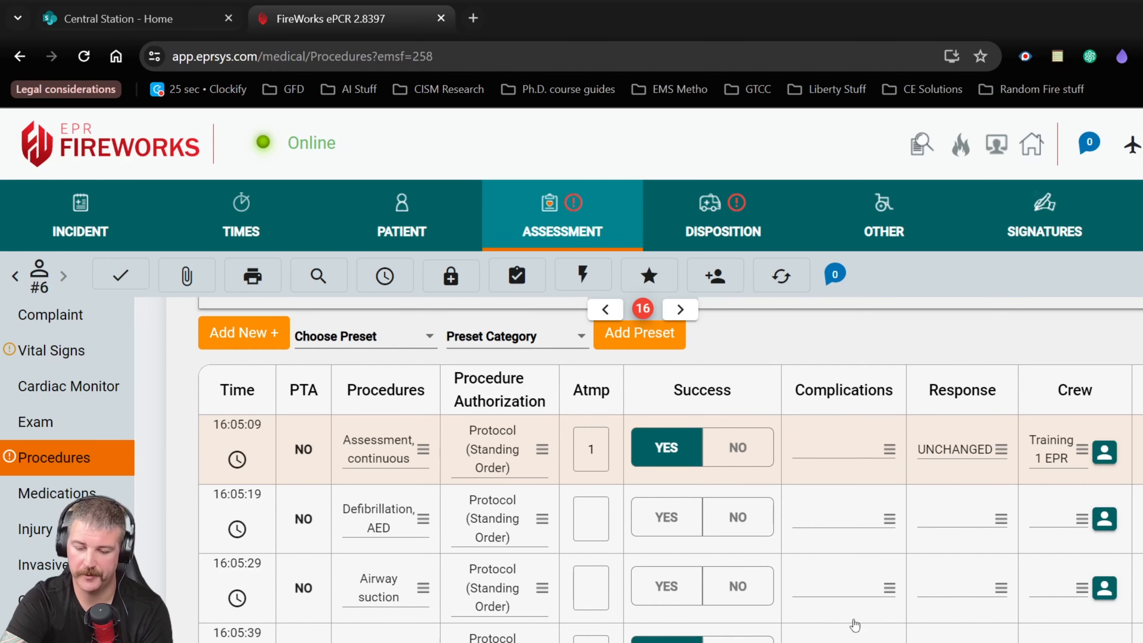
click(870, 452)
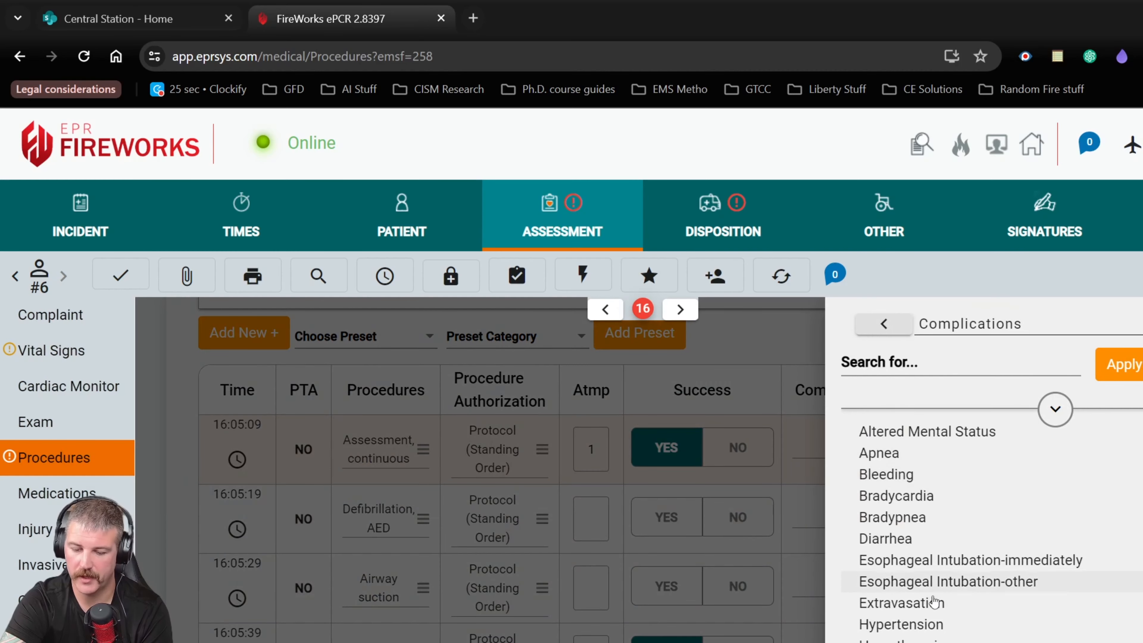
click(799, 312)
scroll(339, 410, down, 2)
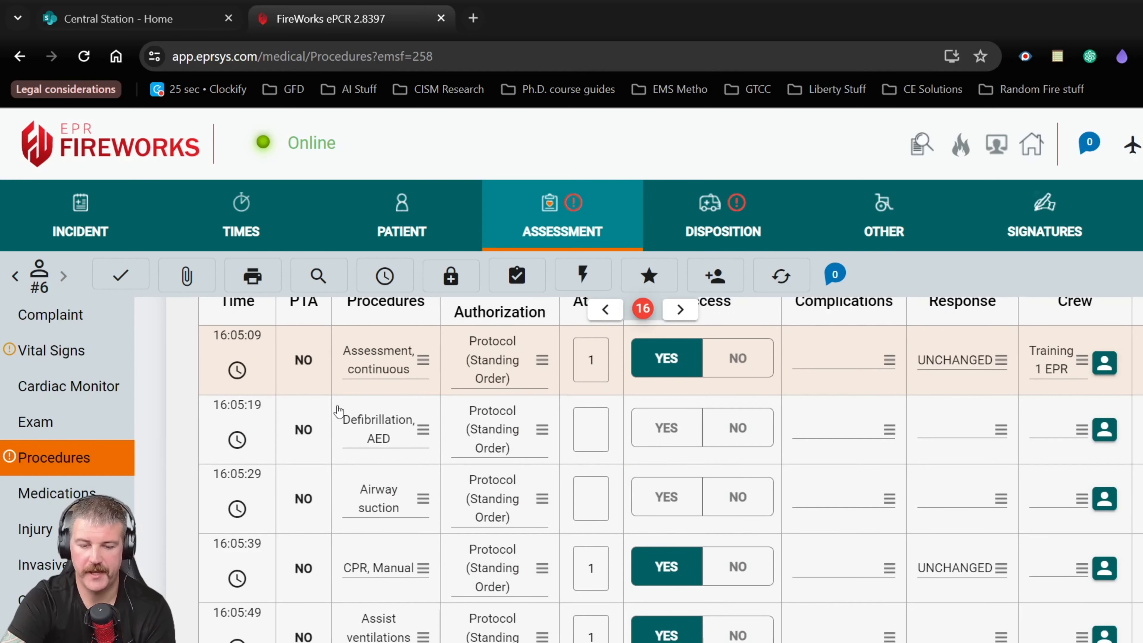
scroll(338, 410, up, 4)
click(649, 612)
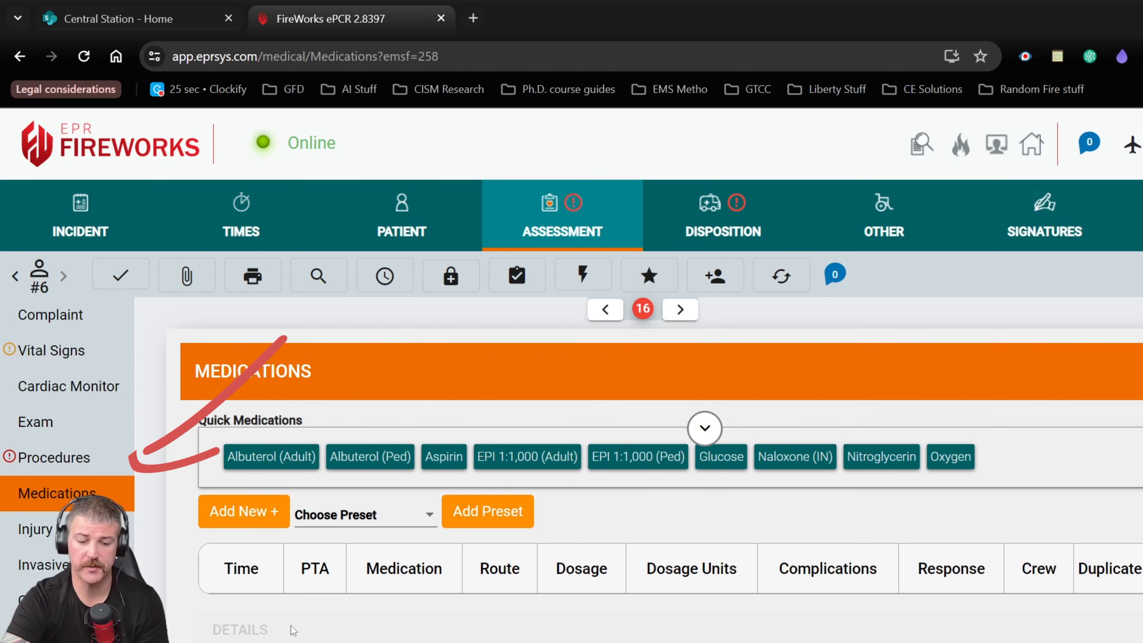
Add the Oxygen quick medication and set its dosage to 15 liters per minute.
scroll(637, 554, down, 2)
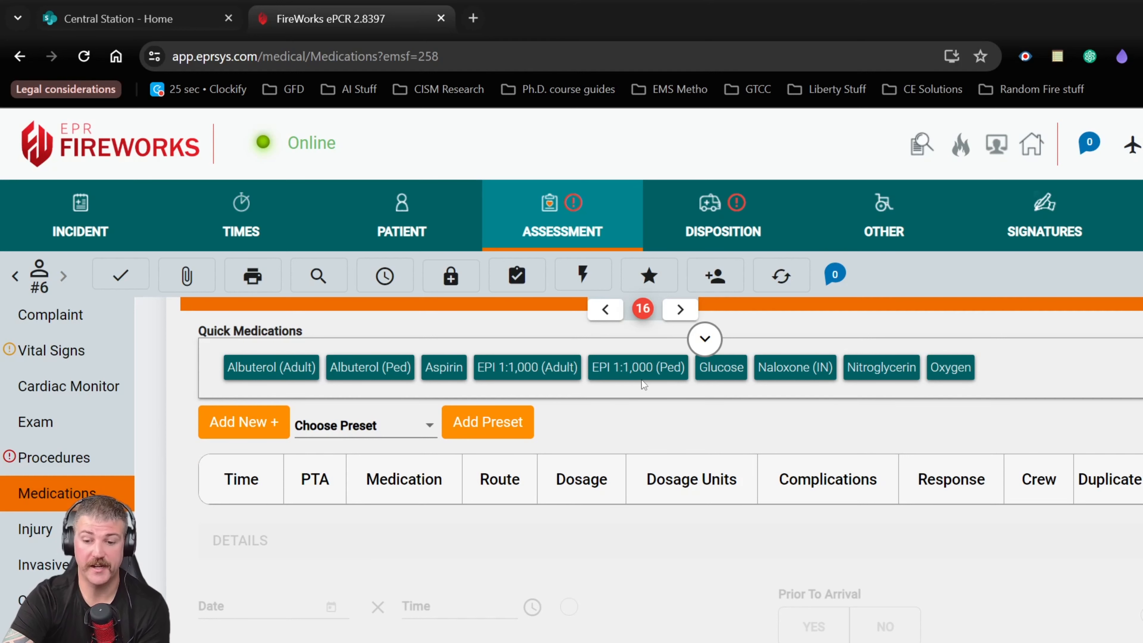
click(951, 367)
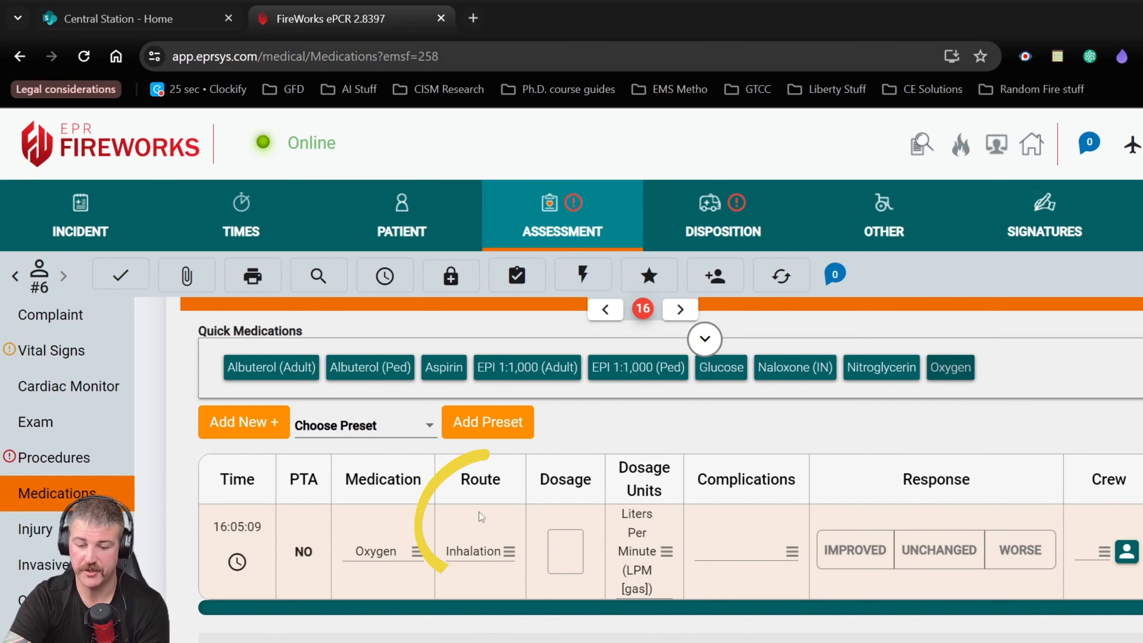
click(562, 548)
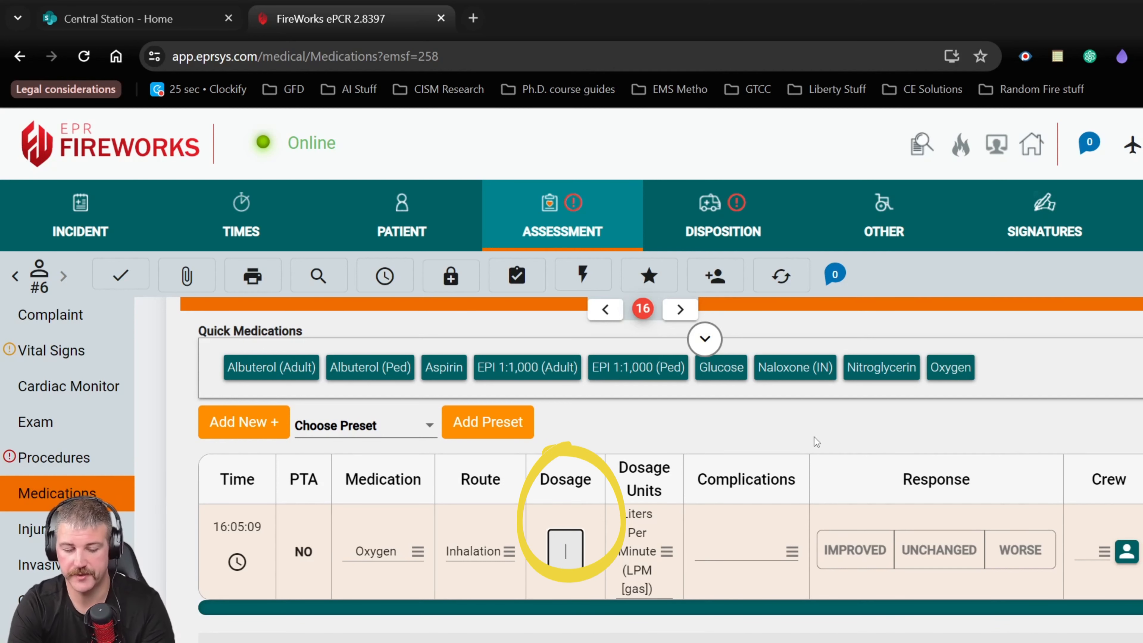
text(12)
key(BackSpace)
text(5)
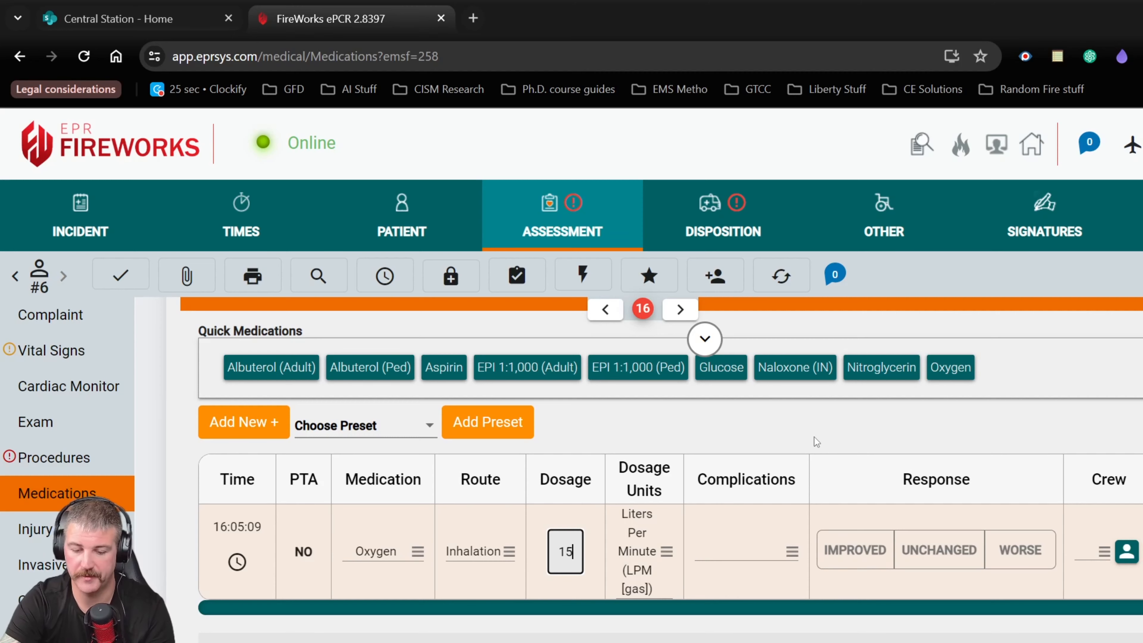
Check the complication options for the oxygen entry and mark its response as Improved.
click(753, 561)
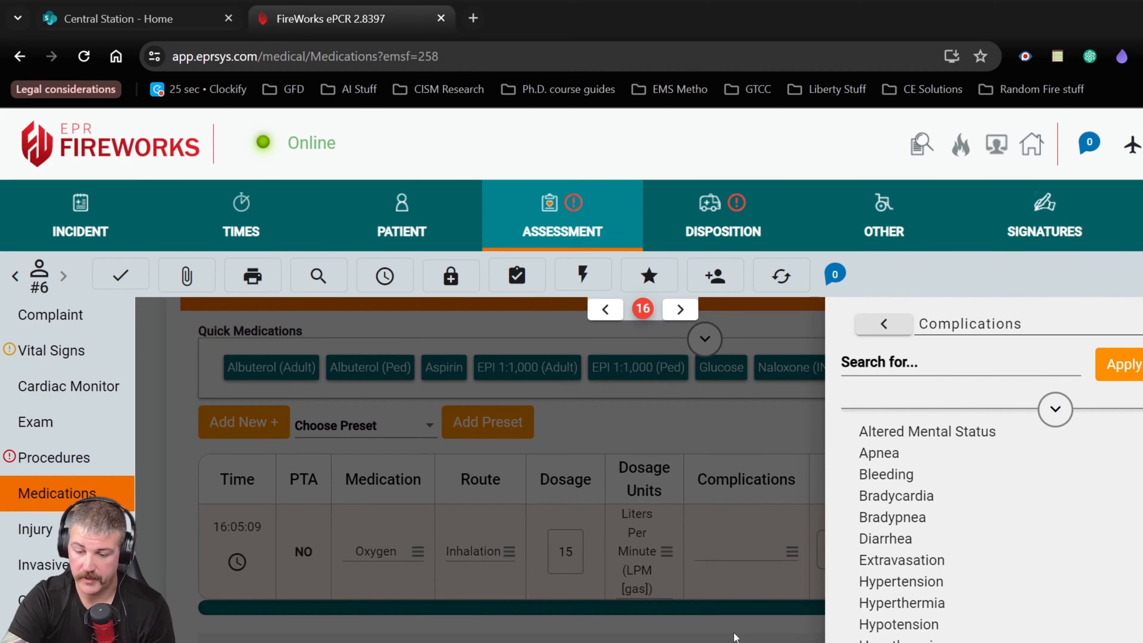
click(884, 323)
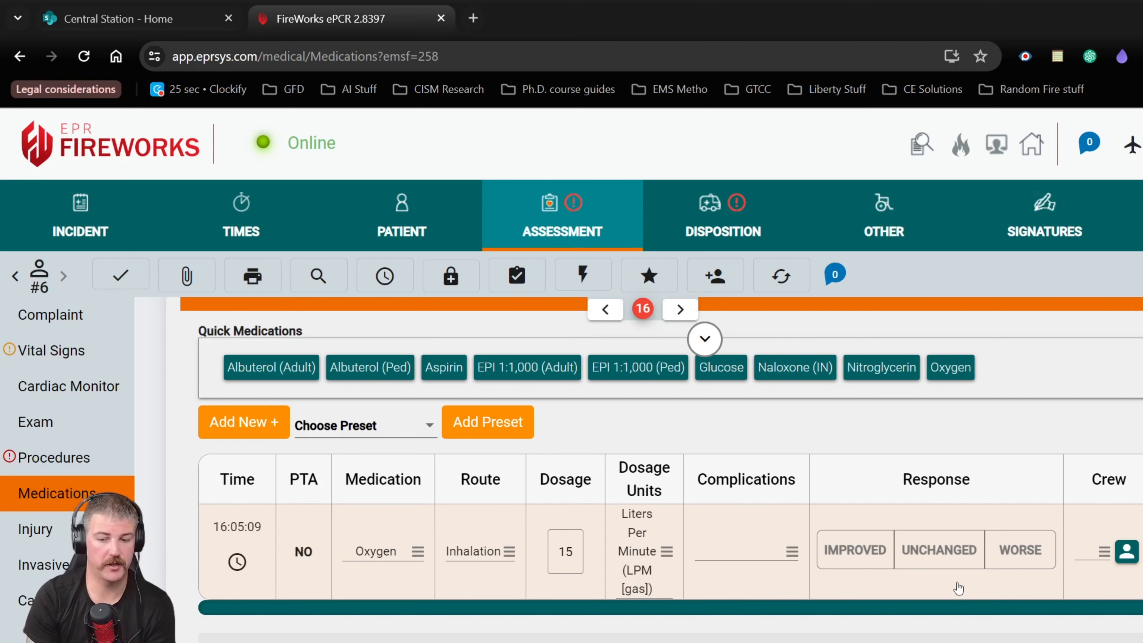
click(881, 557)
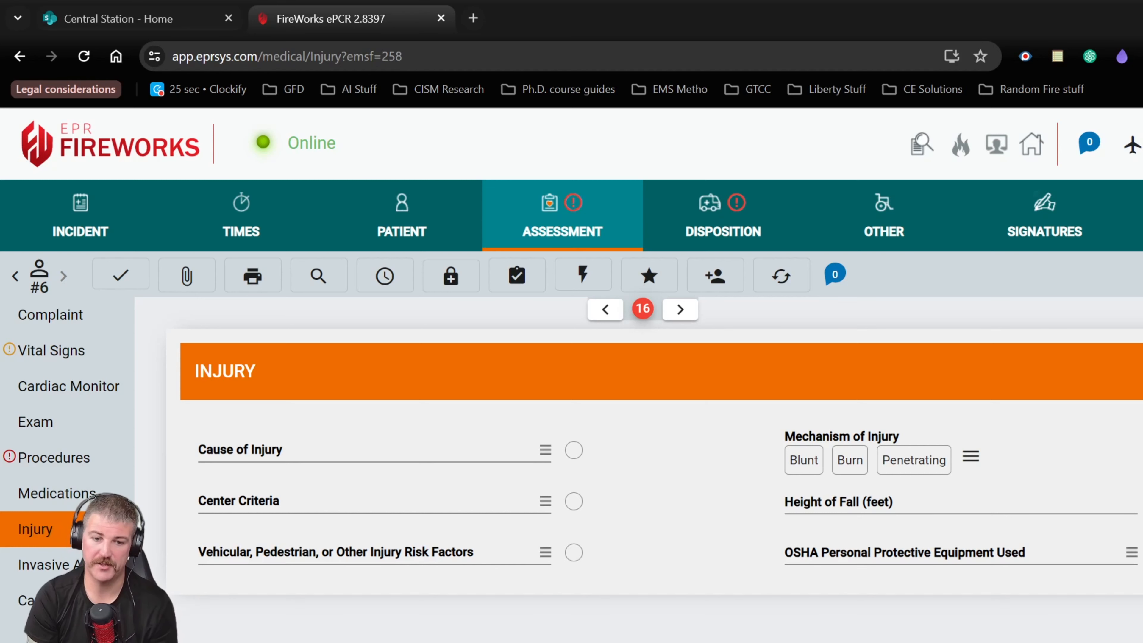
Open the Invasive Airway section and set Indications for Invasive Airway to Apnea or Agonal Respirations.
click(128, 560)
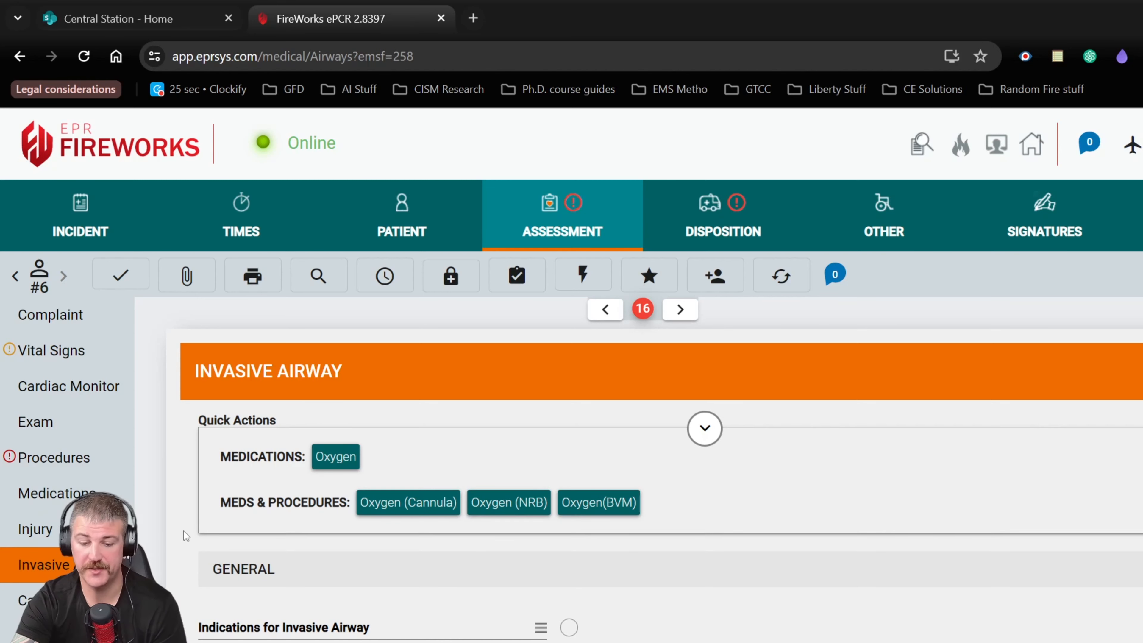
scroll(230, 506, down, 2)
scroll(229, 507, down, 2)
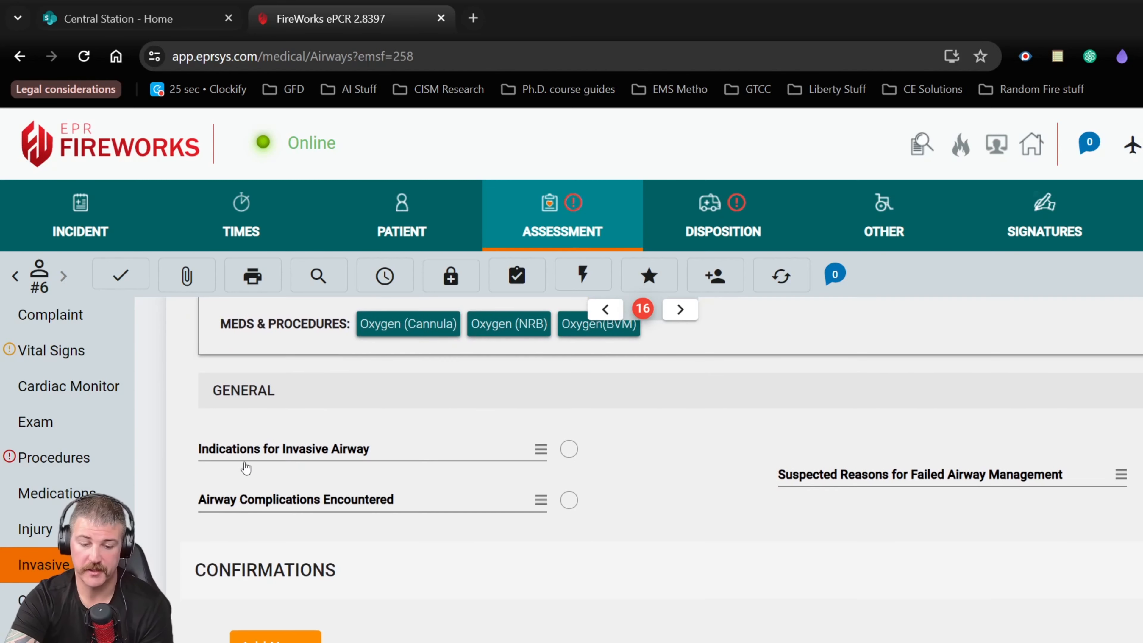
click(339, 451)
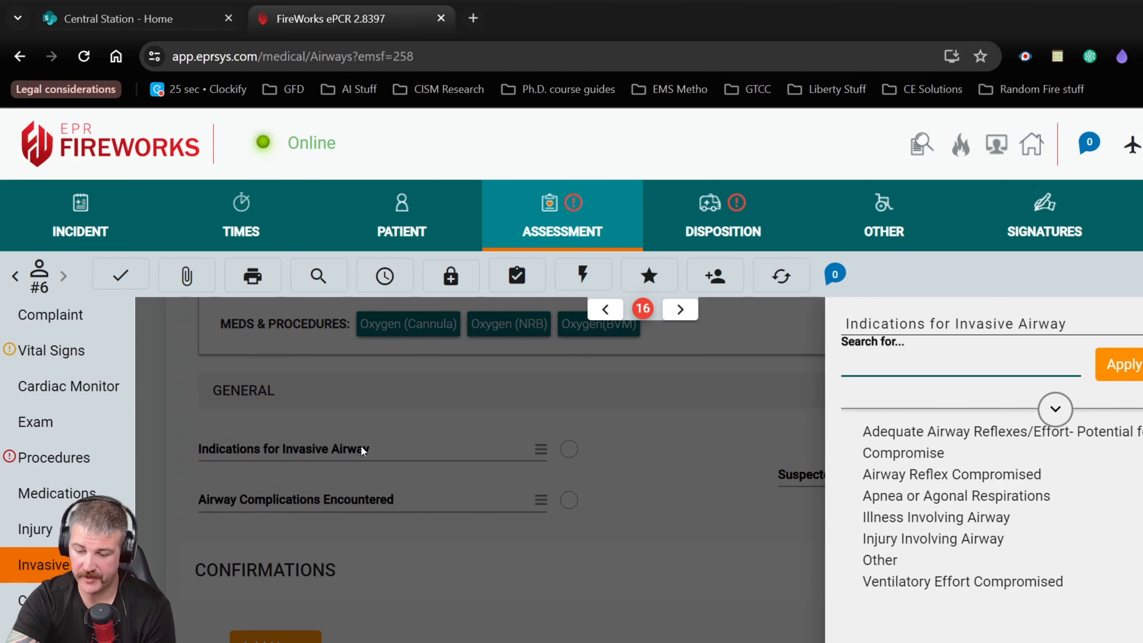
click(936, 498)
click(673, 419)
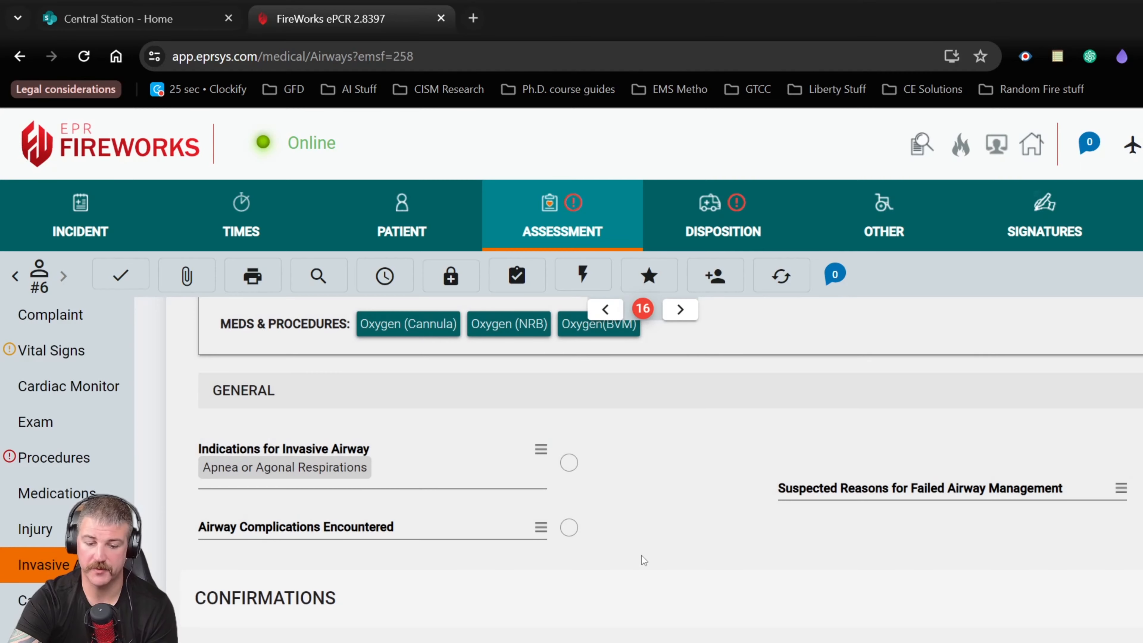
Set Airway Complications Encountered to Cardiac Arrest and check the options for Suspected Reasons for Failed Airway Management.
click(357, 528)
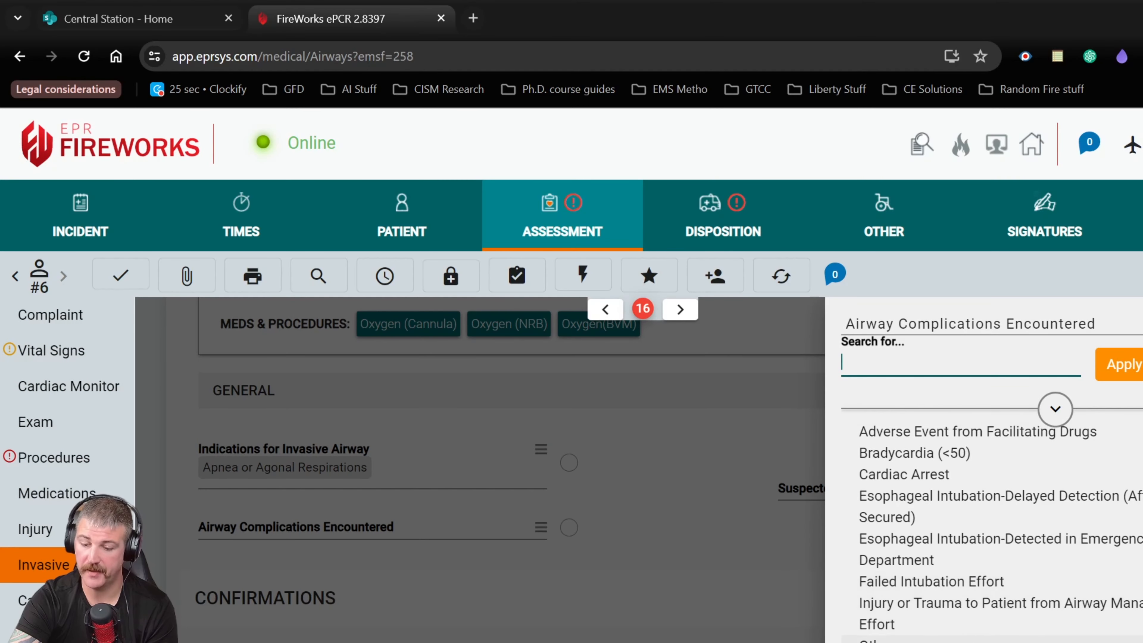
click(905, 464)
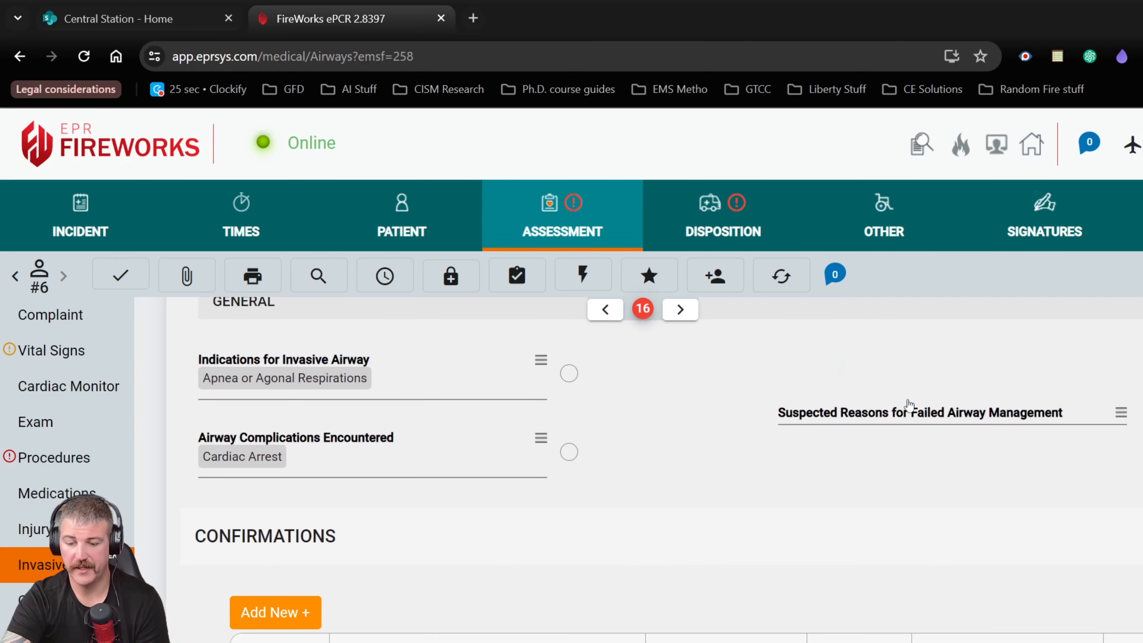
click(963, 413)
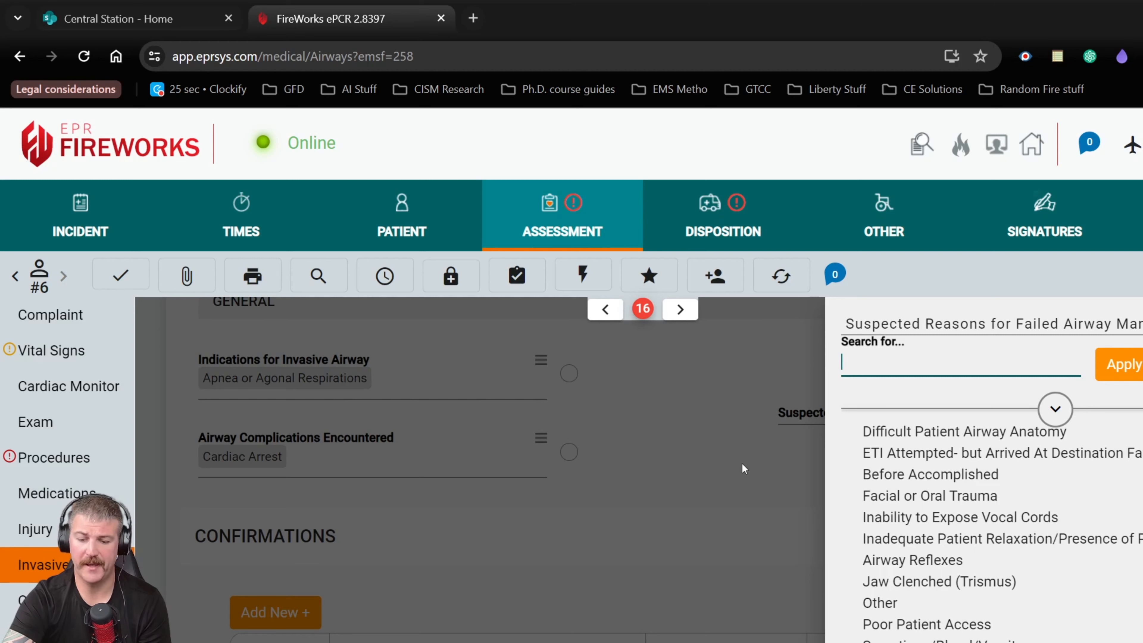
click(712, 440)
scroll(730, 484, down, 4)
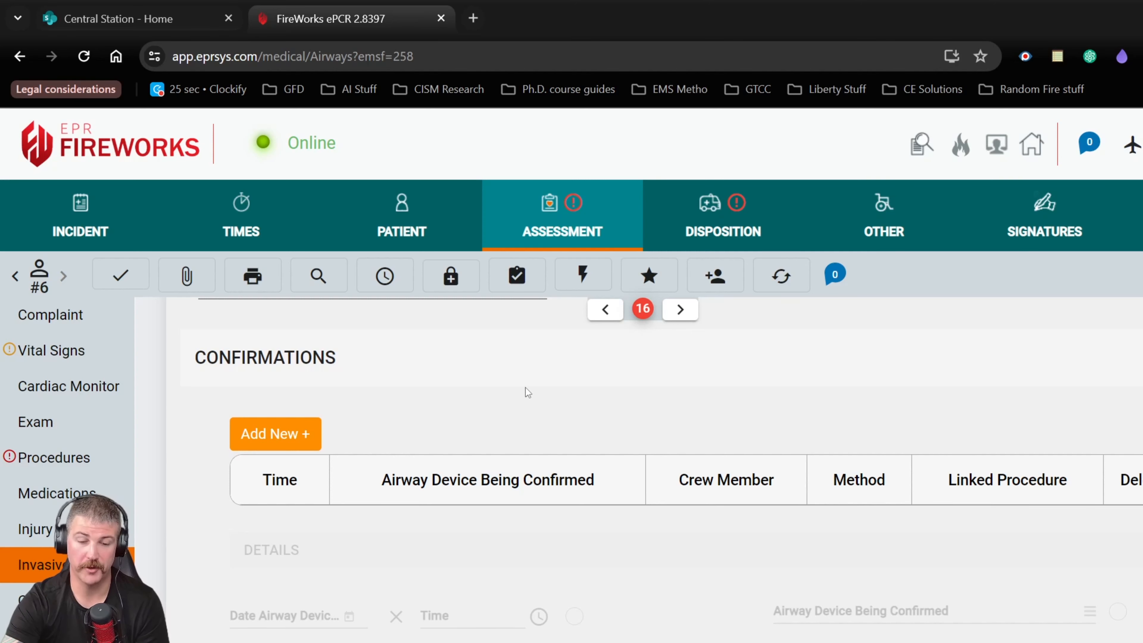
Add an airway confirmation entry with SAD-King as the device being confirmed and Training 1 EPR as the crew member.
click(287, 427)
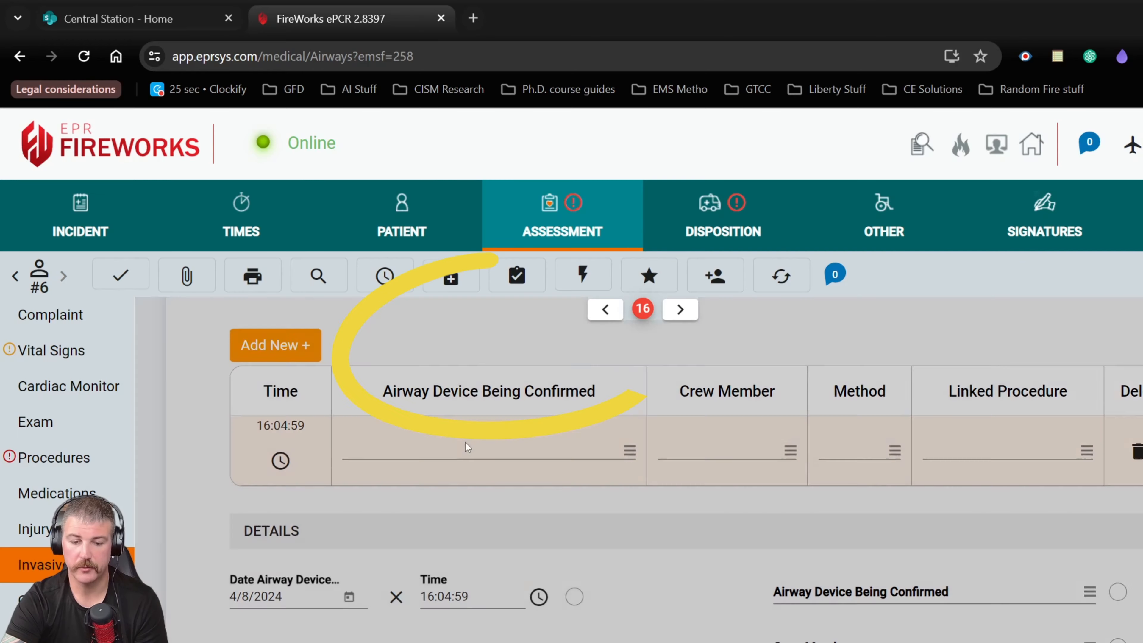
click(465, 442)
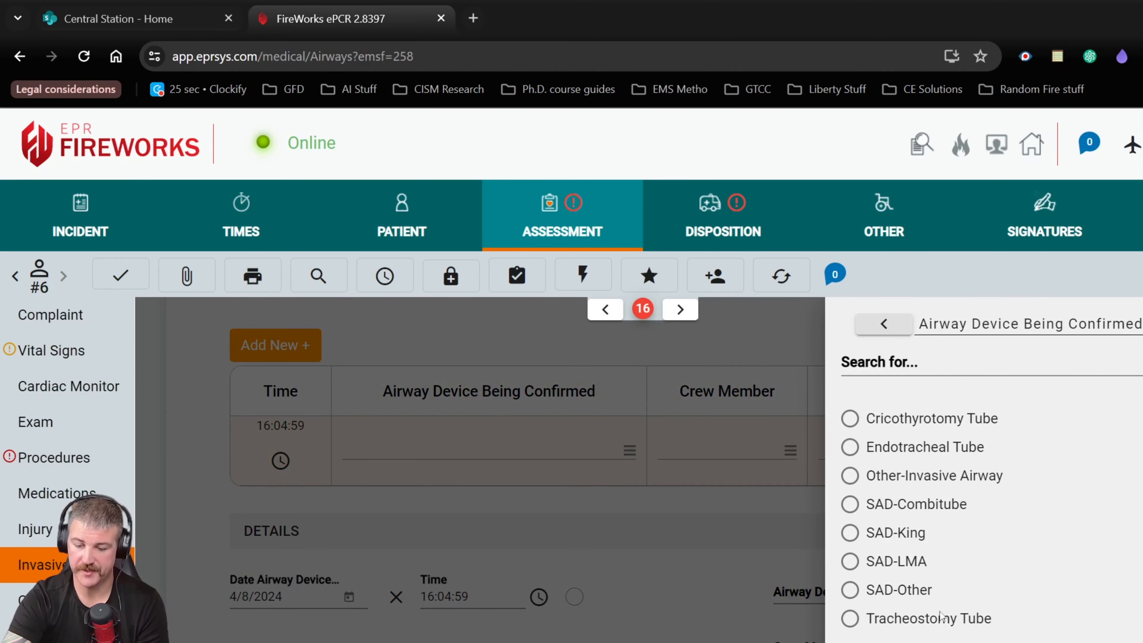
click(892, 536)
click(693, 468)
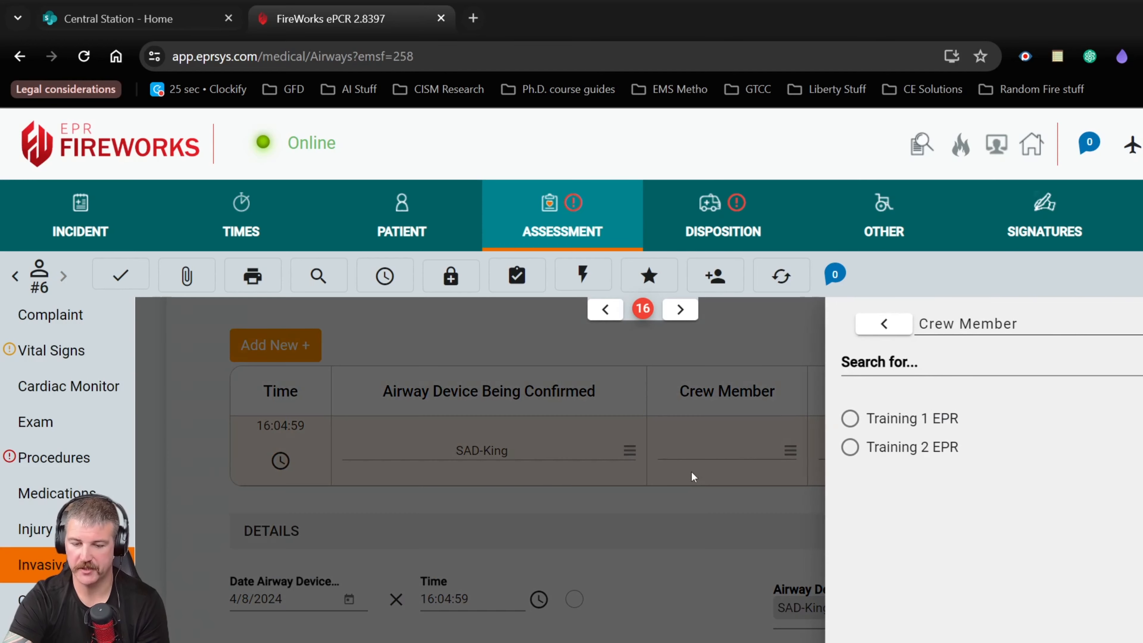
click(895, 428)
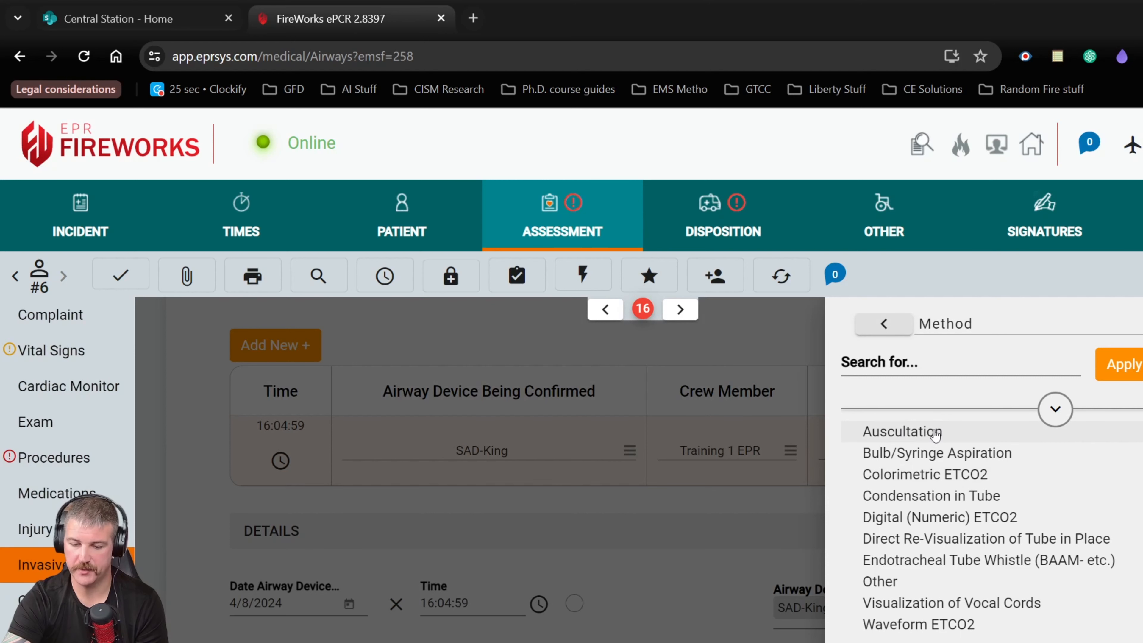
Set the confirmation methods to Auscultation and Condensation in Tube, and open the Linked Procedure options for the entry.
click(936, 436)
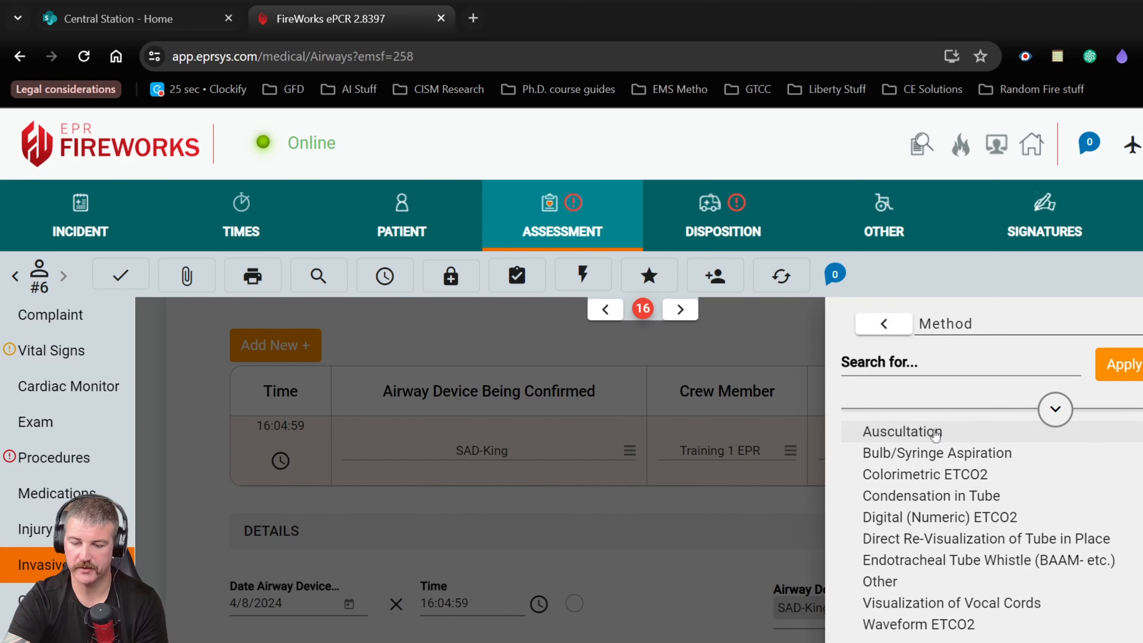
click(1010, 515)
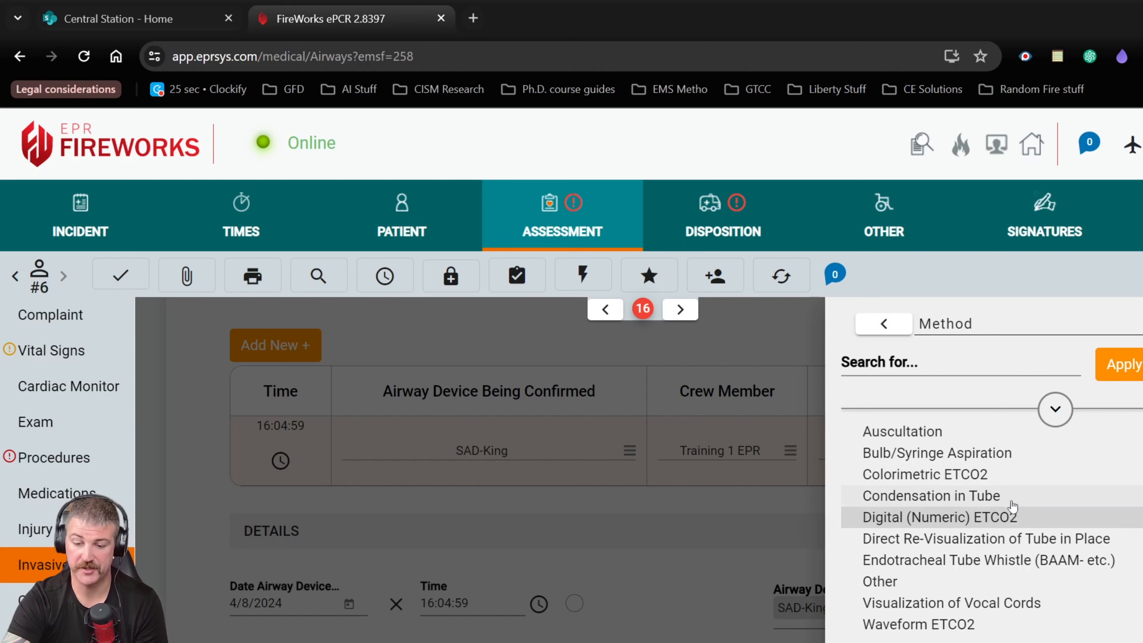
click(1006, 497)
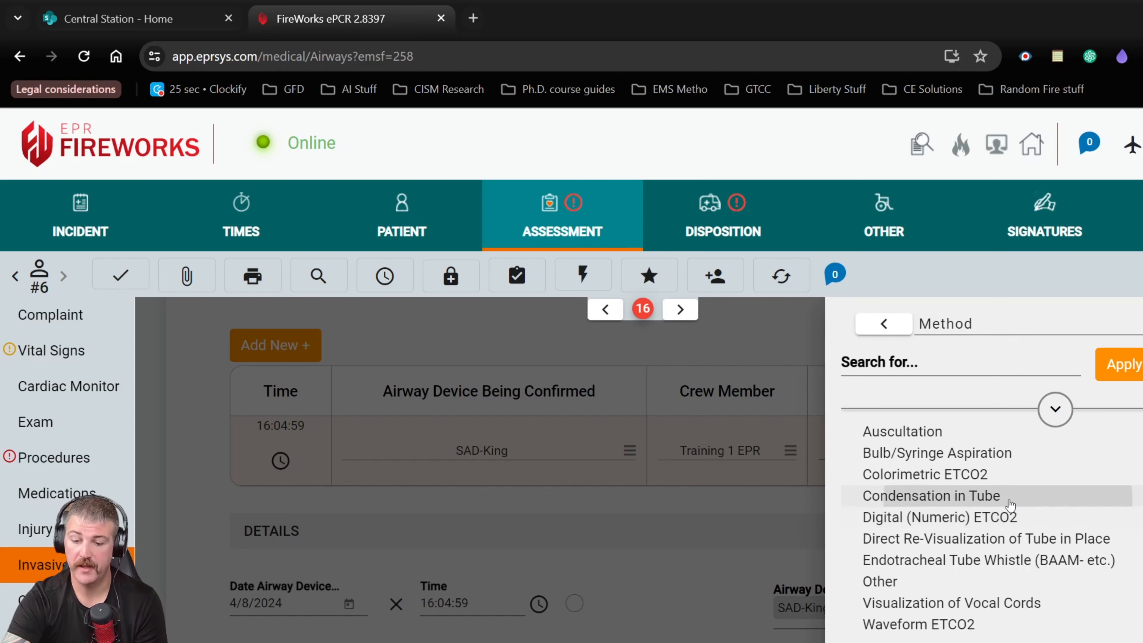
click(629, 520)
click(1058, 452)
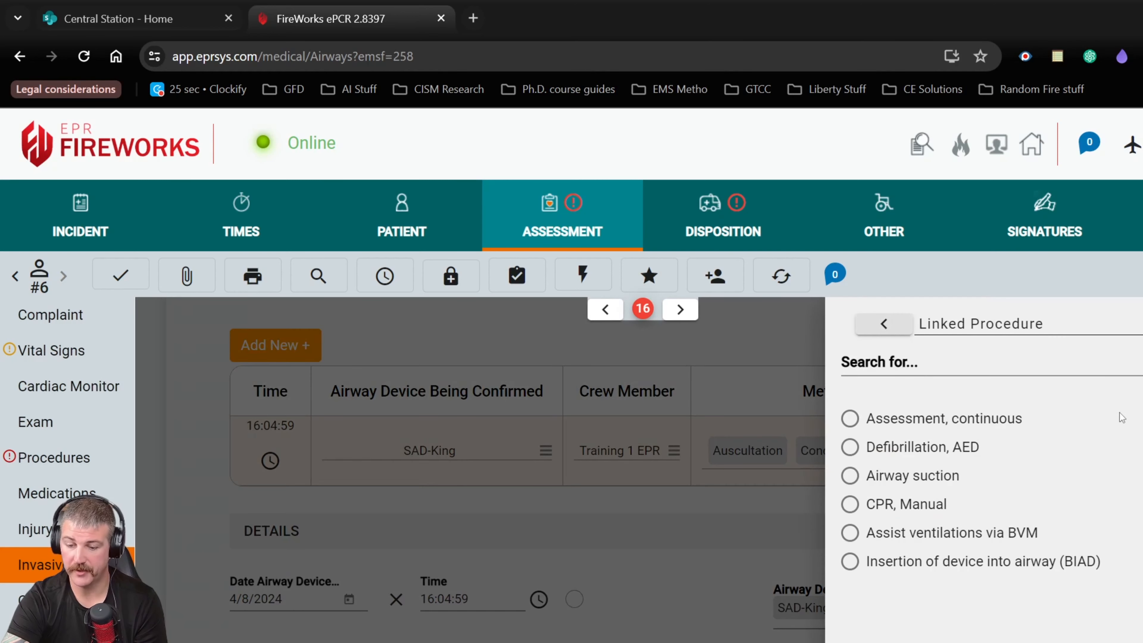